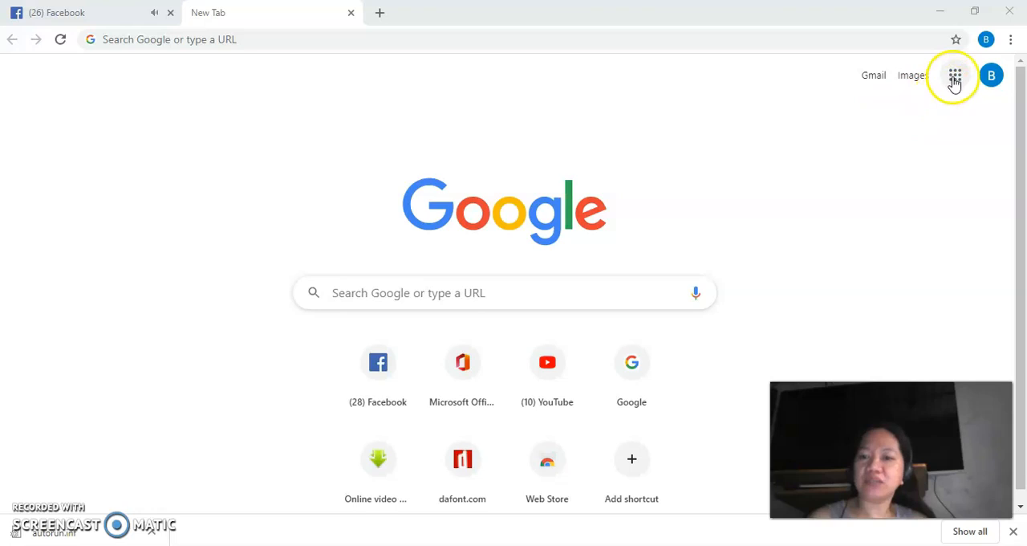
# Open Google Drive from the Google apps and create a new blank Google Form.
pyautogui.click(955, 79)
pyautogui.click(816, 370)
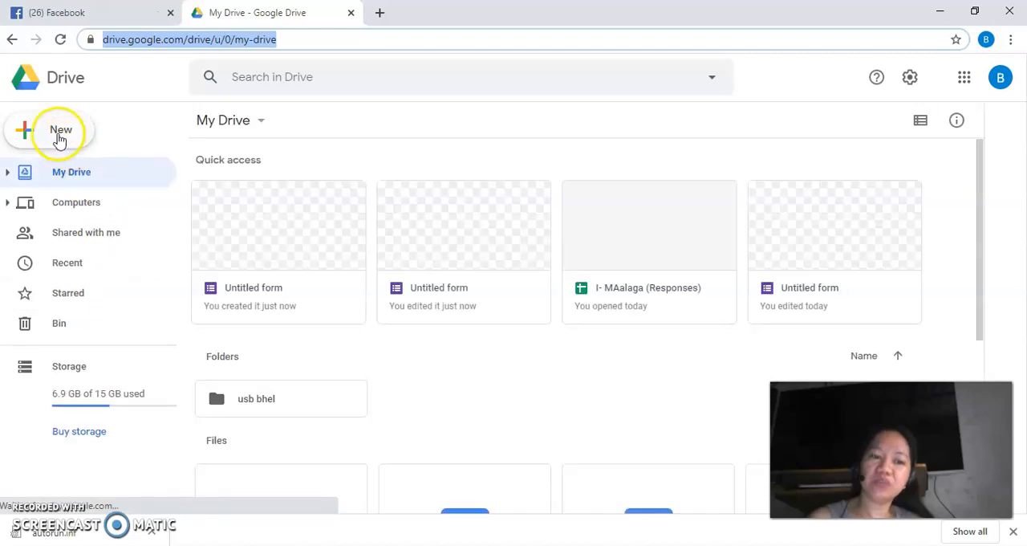
pyautogui.click(58, 131)
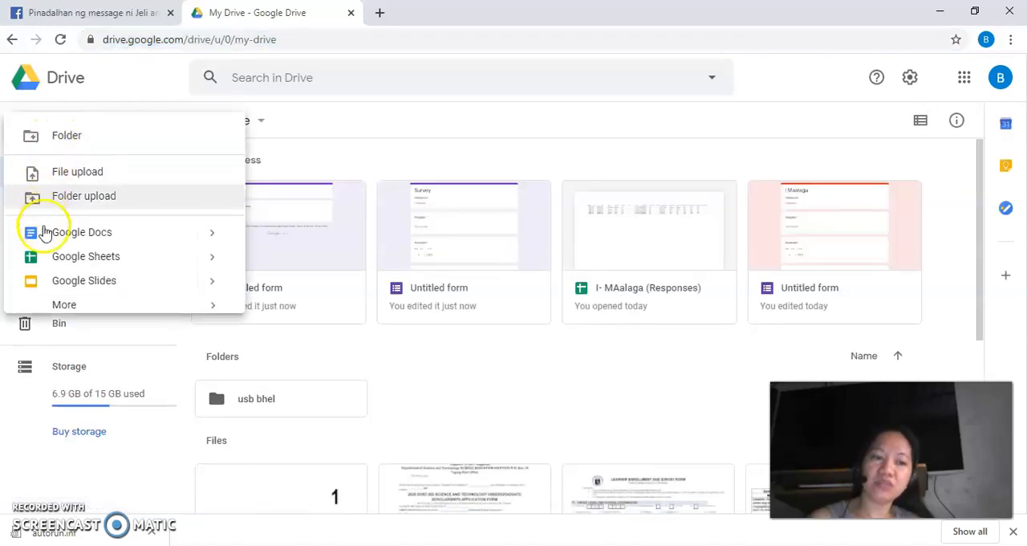
pyautogui.moveTo(60, 313)
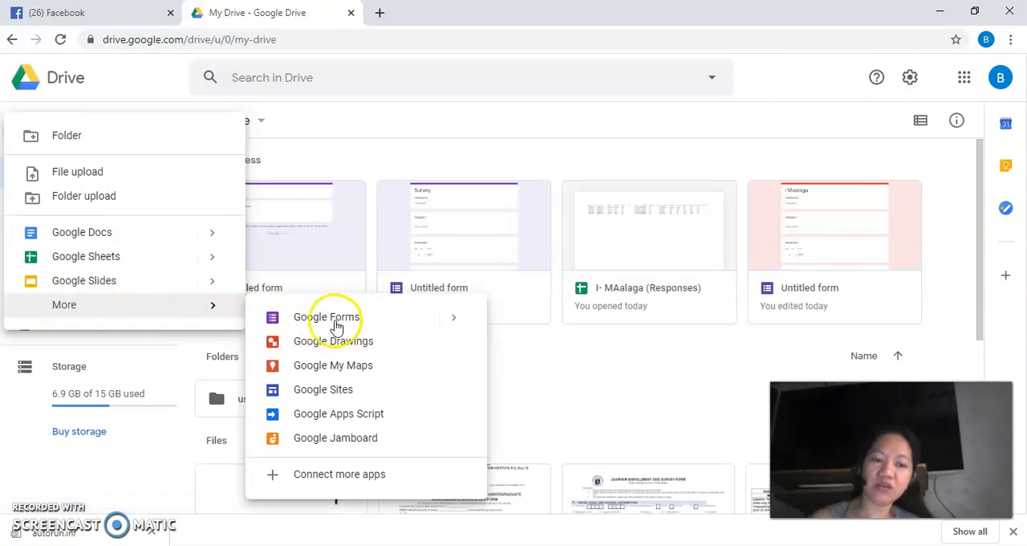
pyautogui.click(453, 321)
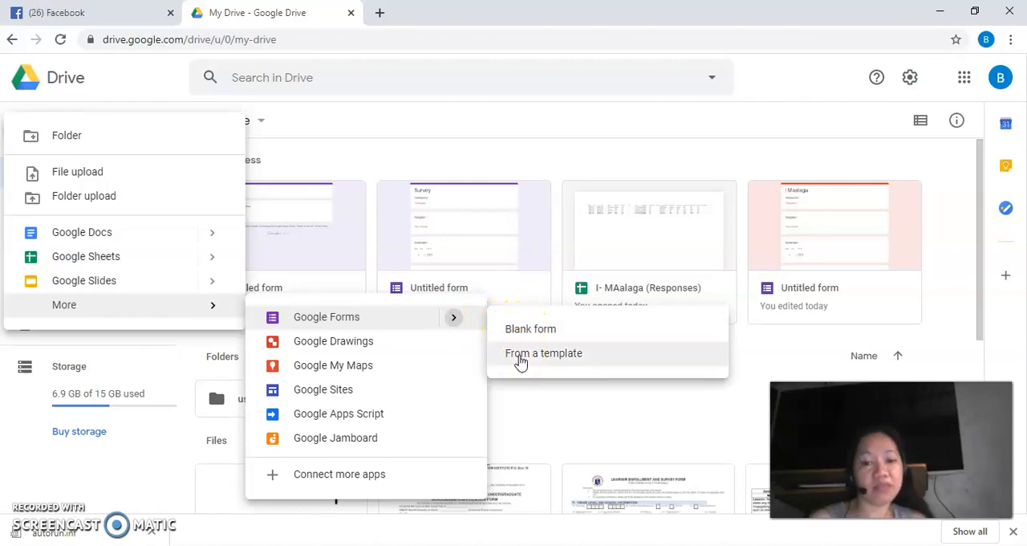
pyautogui.click(521, 338)
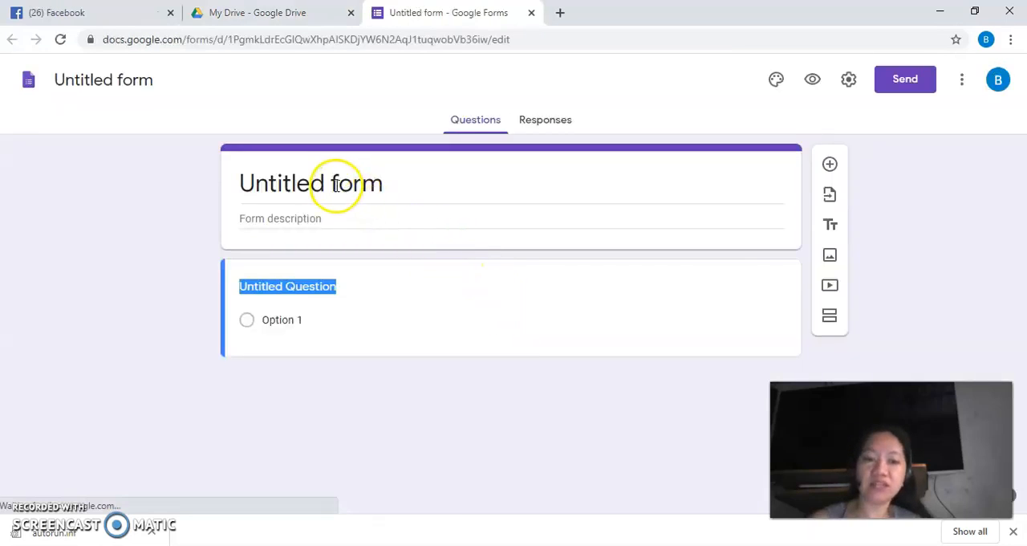
# Title the form "Survey" and enter "Pakisagutan" as its description.
pyautogui.click(337, 184)
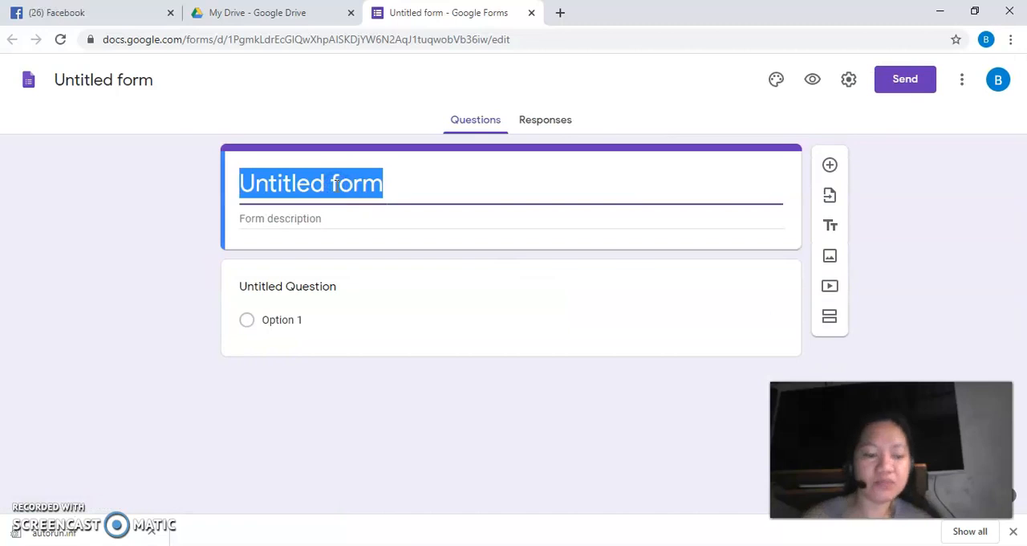
pyautogui.write('Survey')
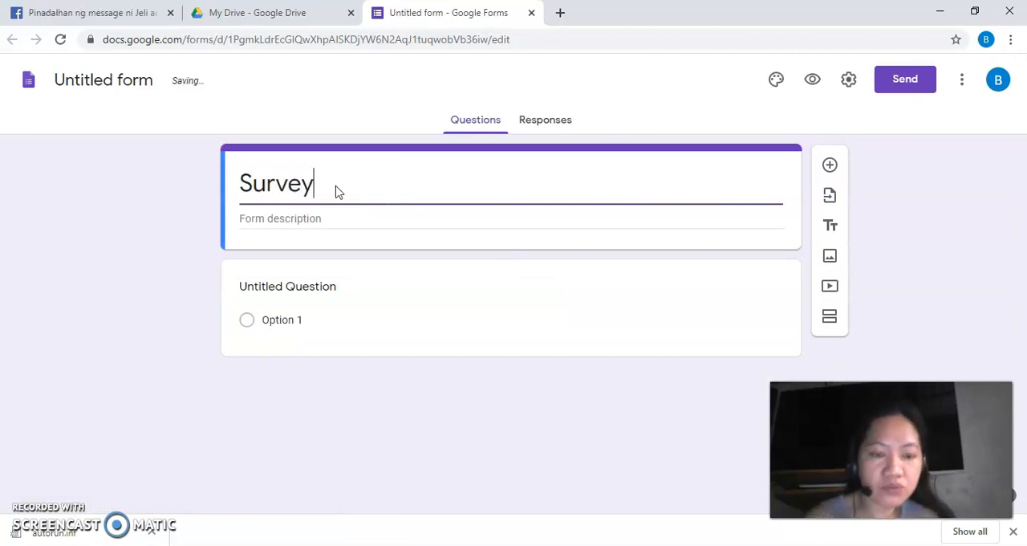
pyautogui.click(316, 217)
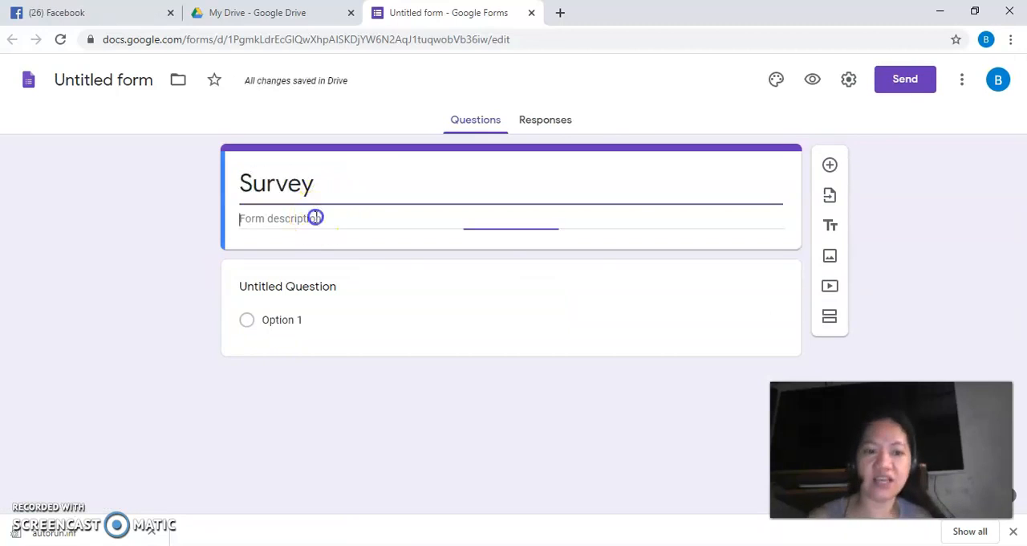
pyautogui.write('Pakisagutan')
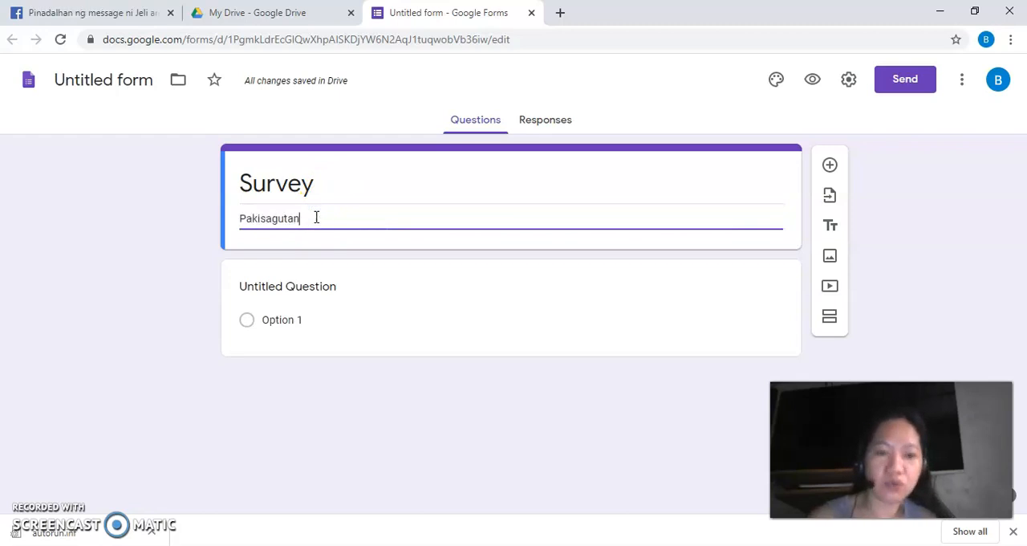
# Make the first question "Pangalan" a required short-answer question.
pyautogui.click(304, 288)
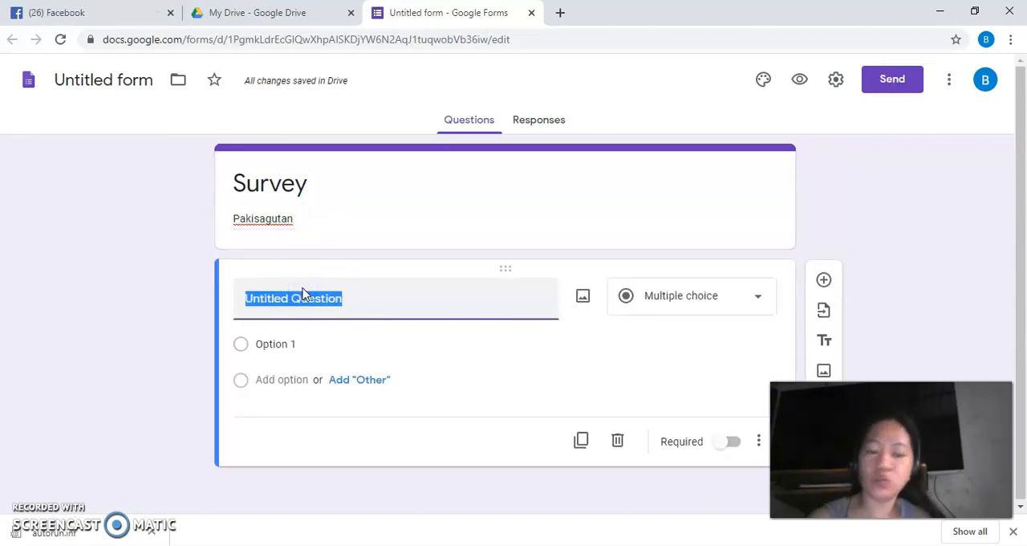
pyautogui.write('Pangalan')
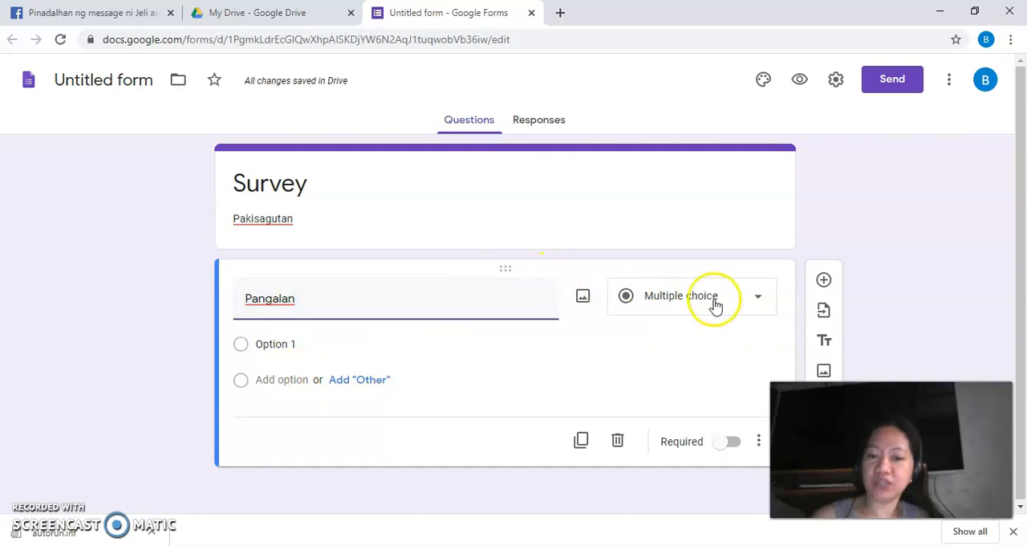
pyautogui.click(759, 297)
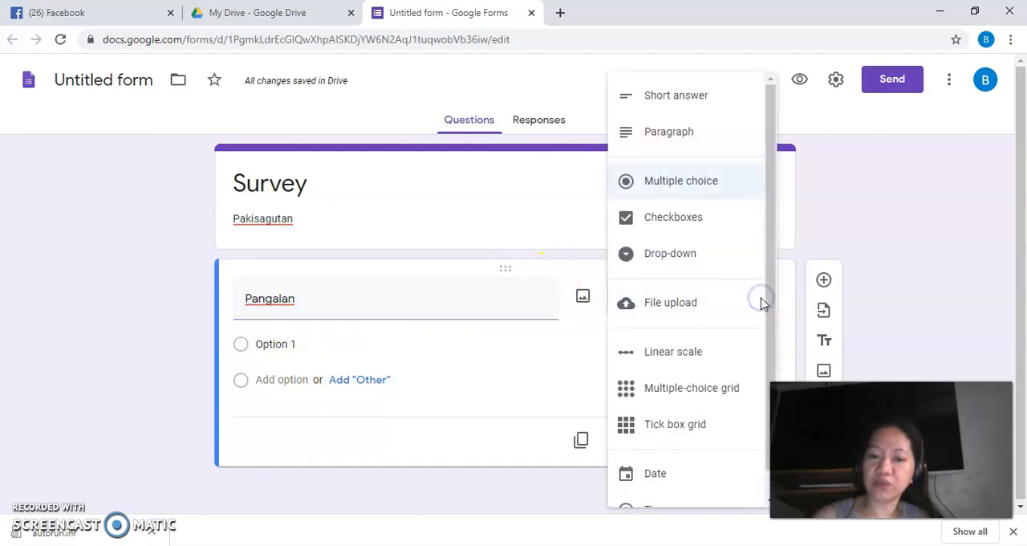
pyautogui.click(681, 100)
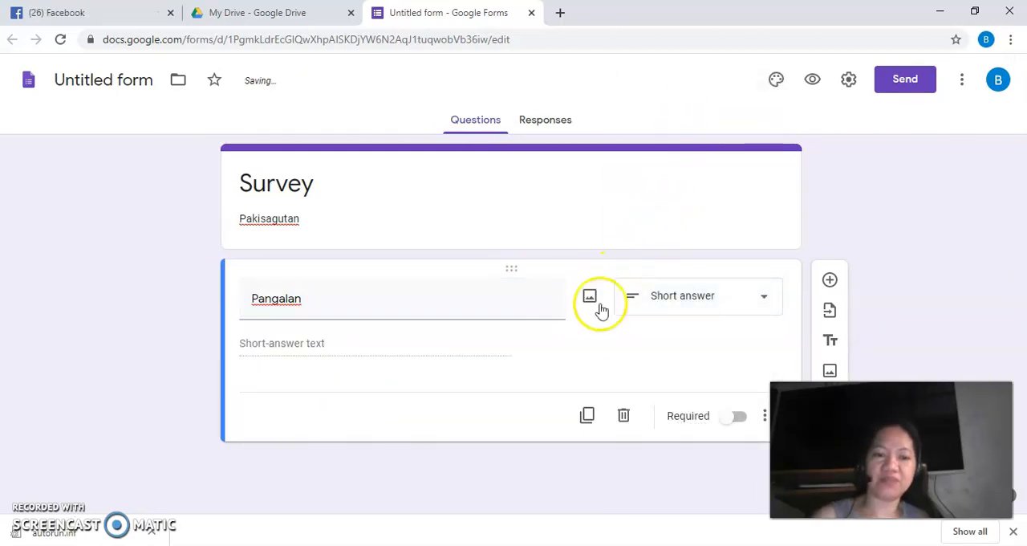
pyautogui.click(735, 418)
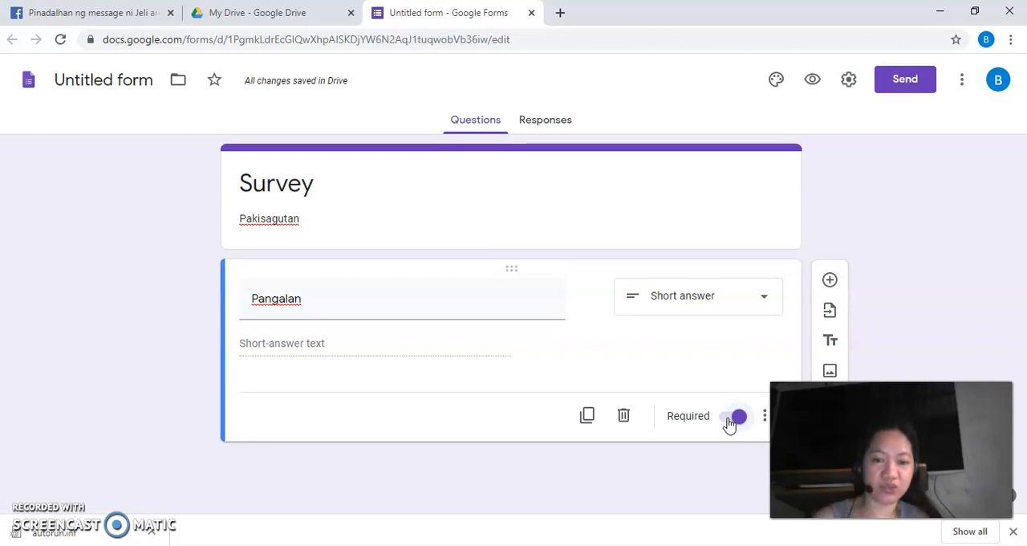
# Add a short-answer question "Edad" with response validation set to Number and Whole number.
pyautogui.click(831, 281)
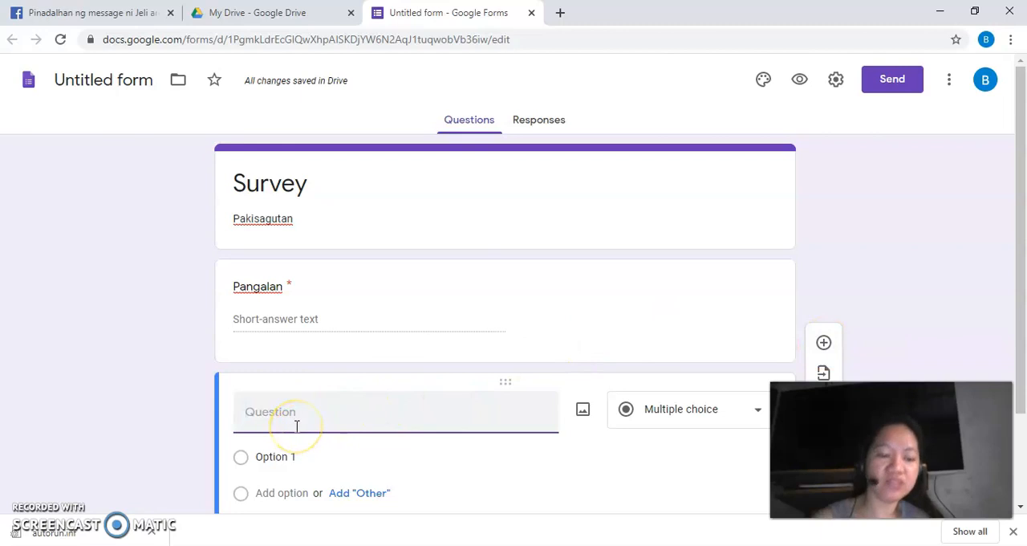
pyautogui.write('Edad')
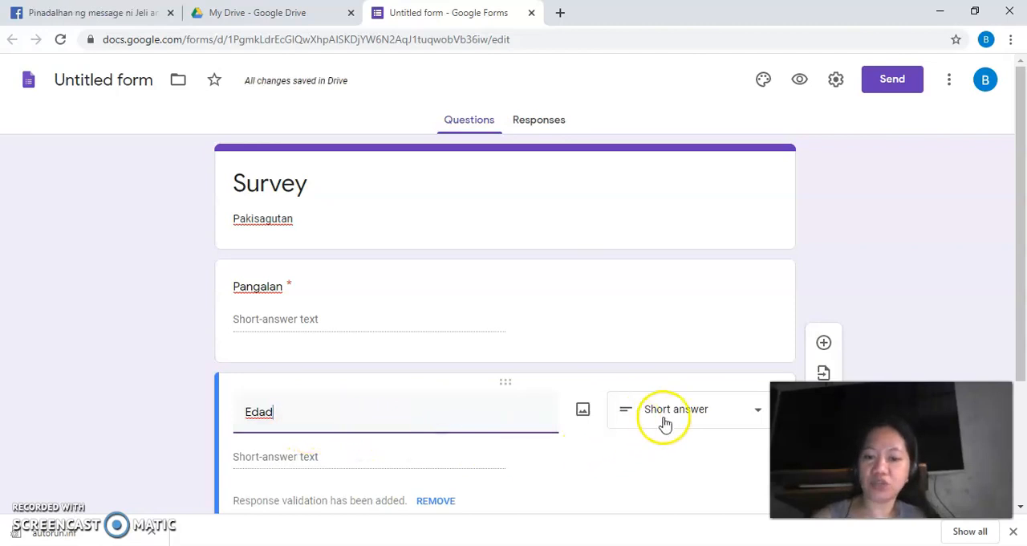
pyautogui.scroll(-1, 664, 423)
pyautogui.scroll(-1, 664, 423)
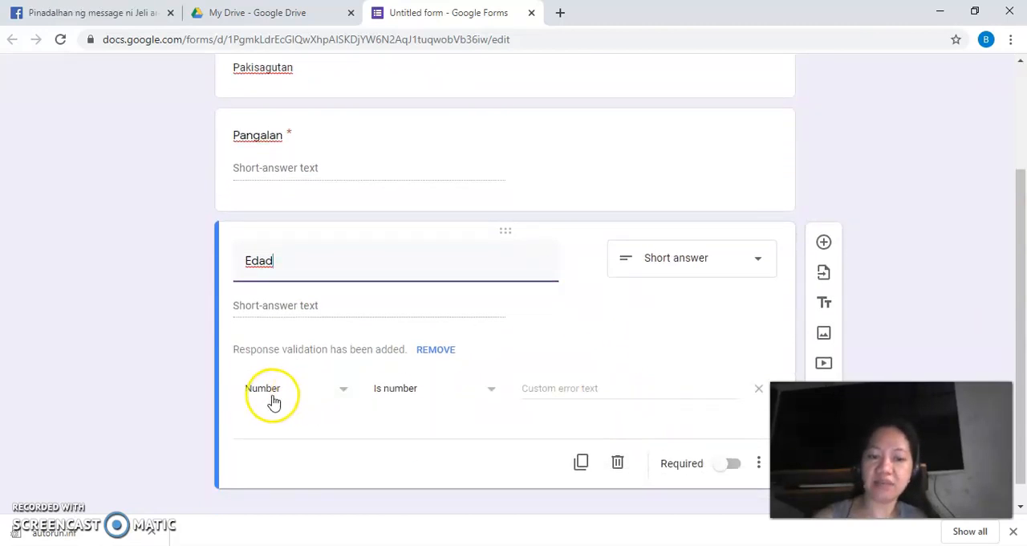
pyautogui.click(342, 393)
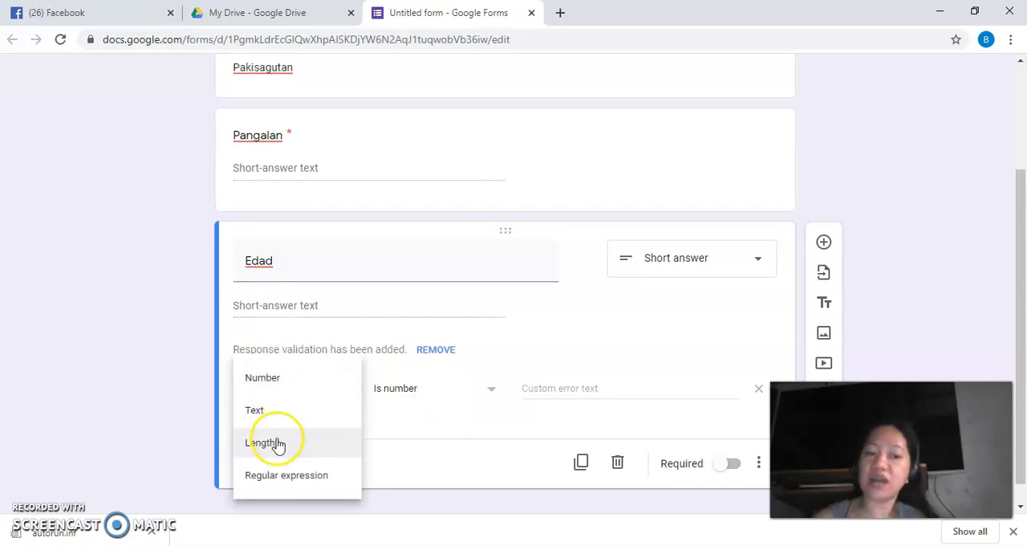
pyautogui.click(270, 381)
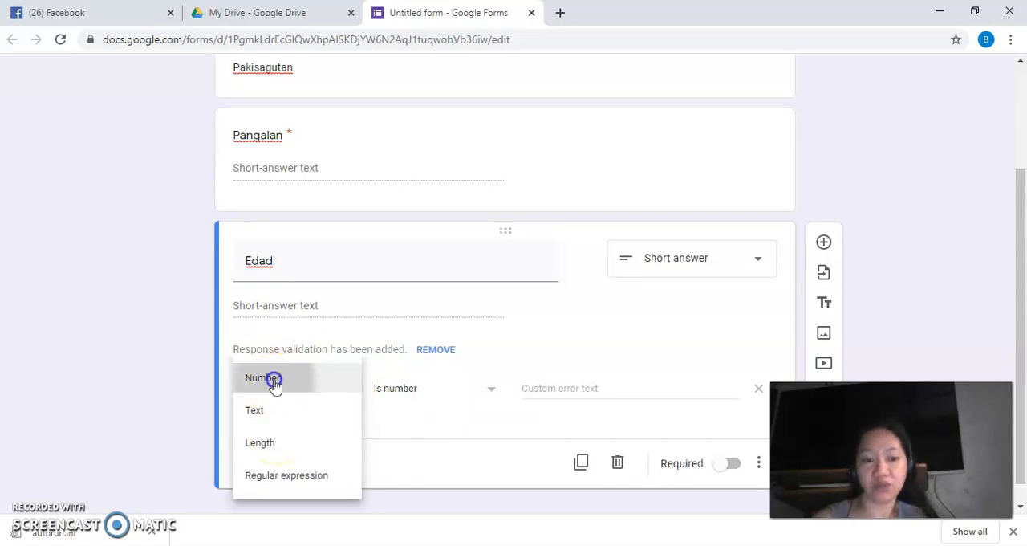
pyautogui.click(490, 393)
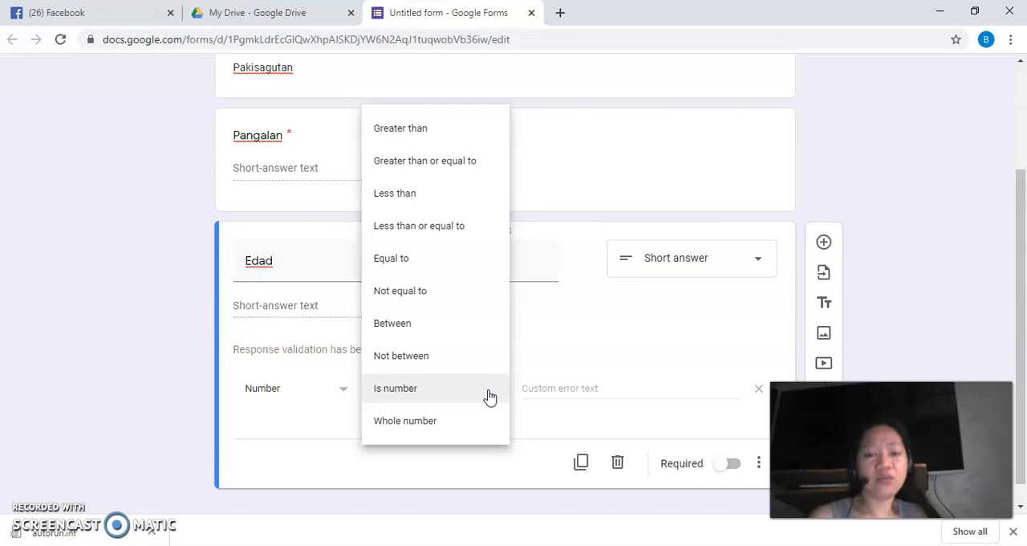
pyautogui.click(436, 422)
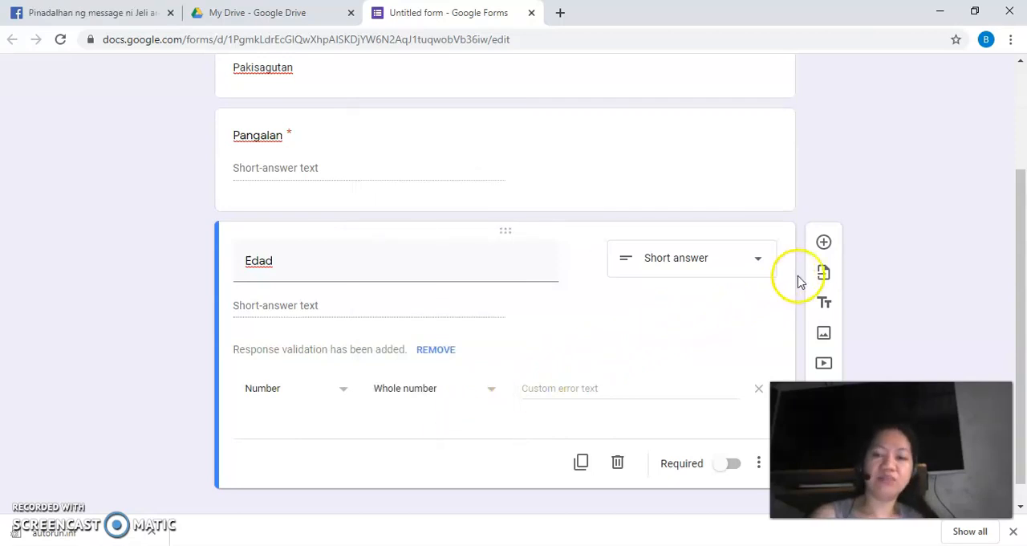
# Add a Date question "Kaarawan" and move it above the Edad question.
pyautogui.click(825, 243)
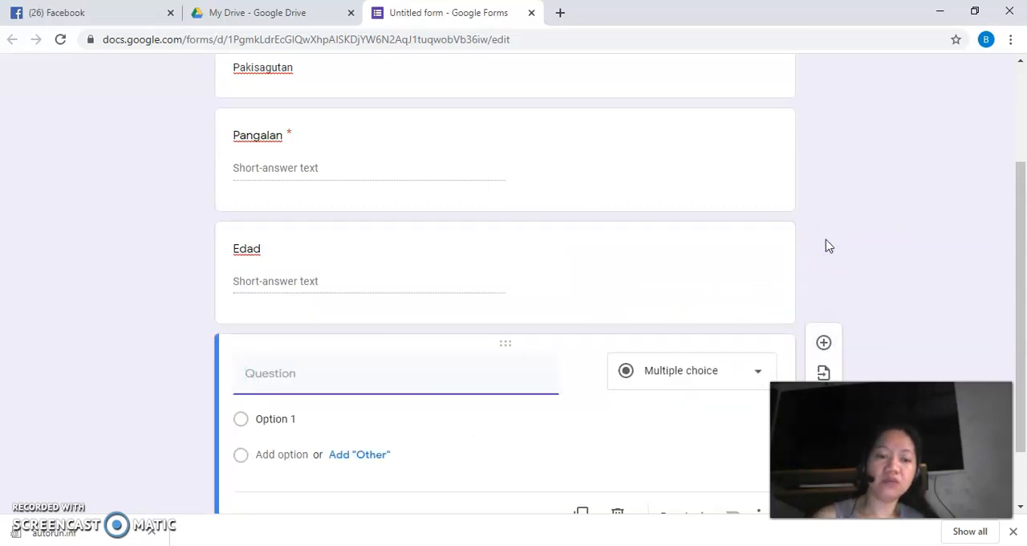
pyautogui.write('Kaarawan')
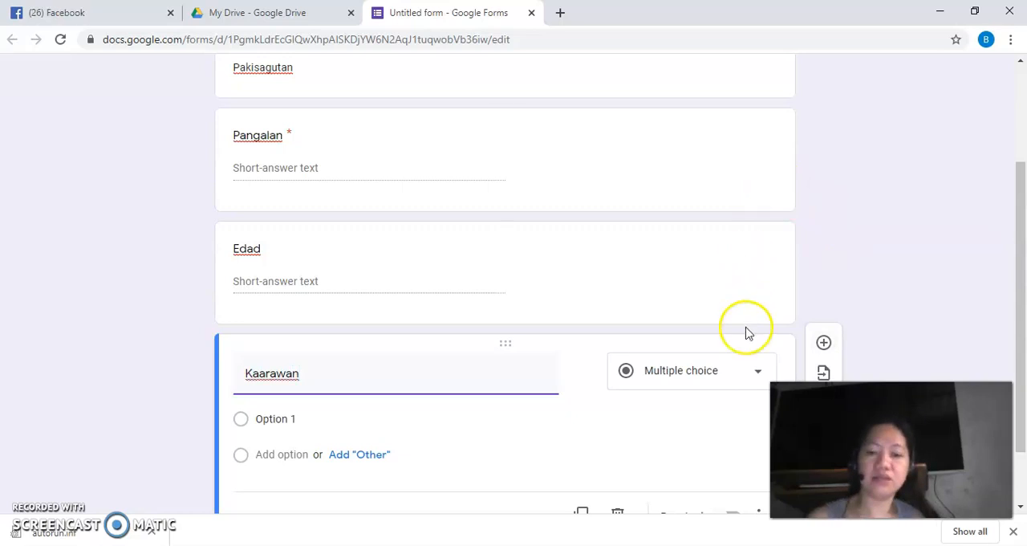
pyautogui.click(758, 374)
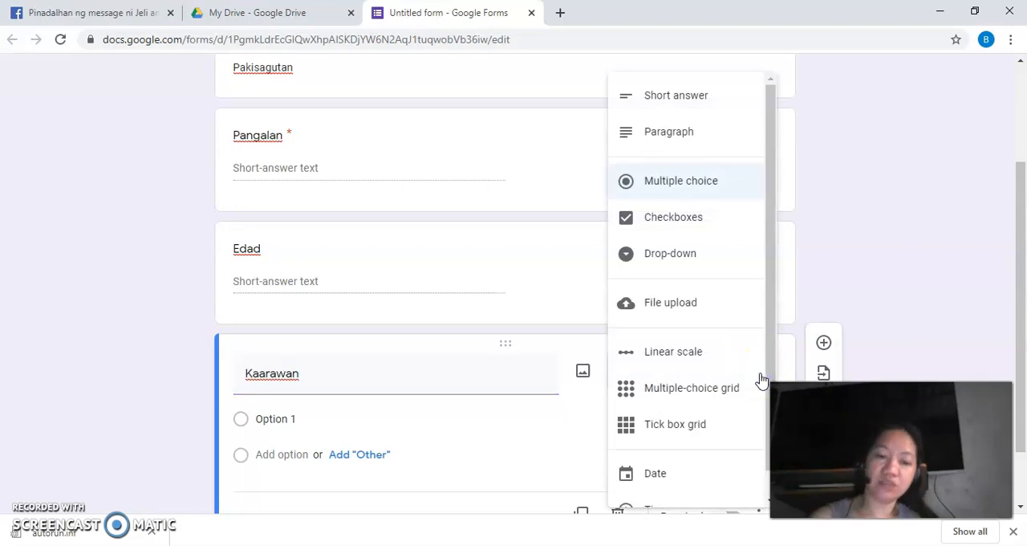
pyautogui.click(658, 475)
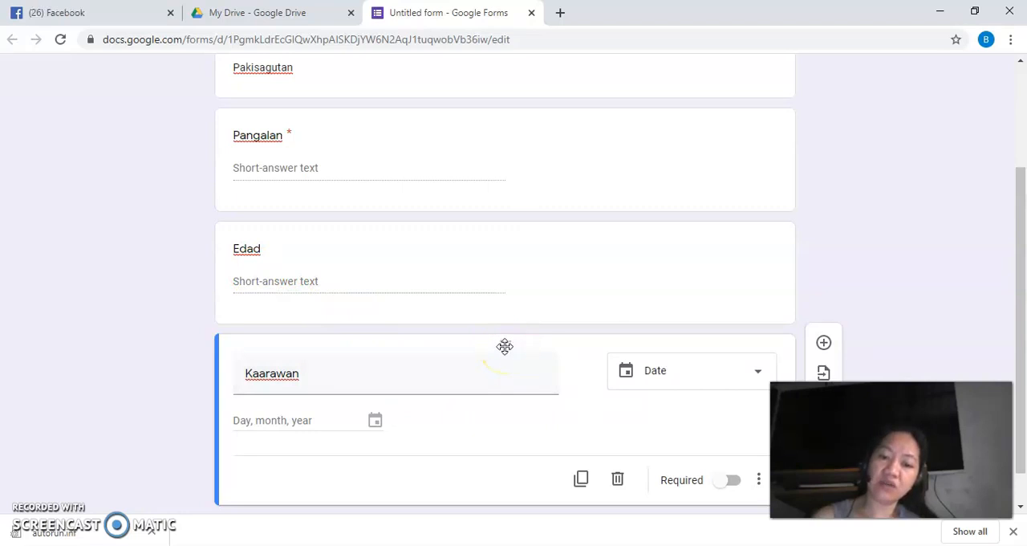
pyautogui.moveTo(505, 346); pyautogui.dragTo(497, 256)
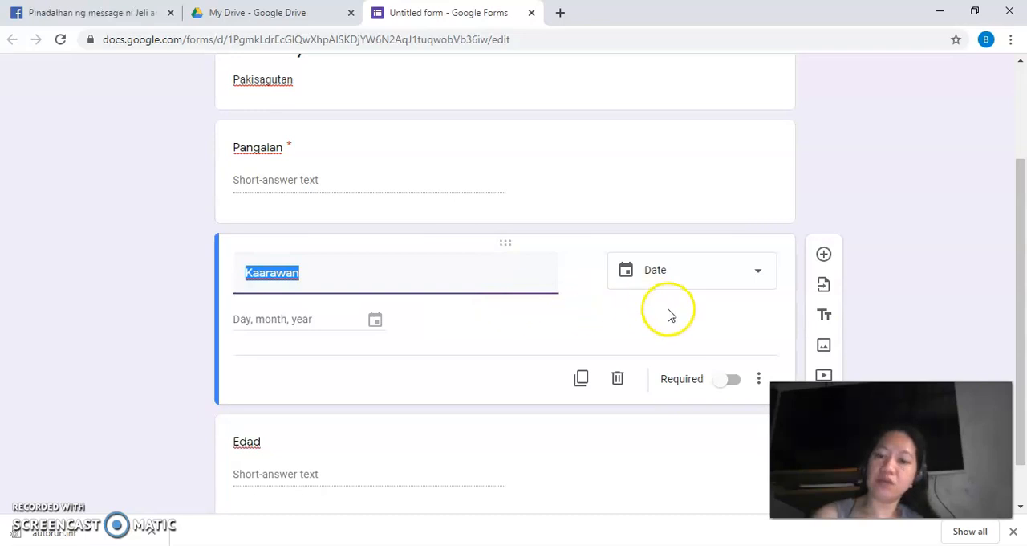
# Insert a title and description block below the Kaarawan question and delete it again.
pyautogui.click(826, 318)
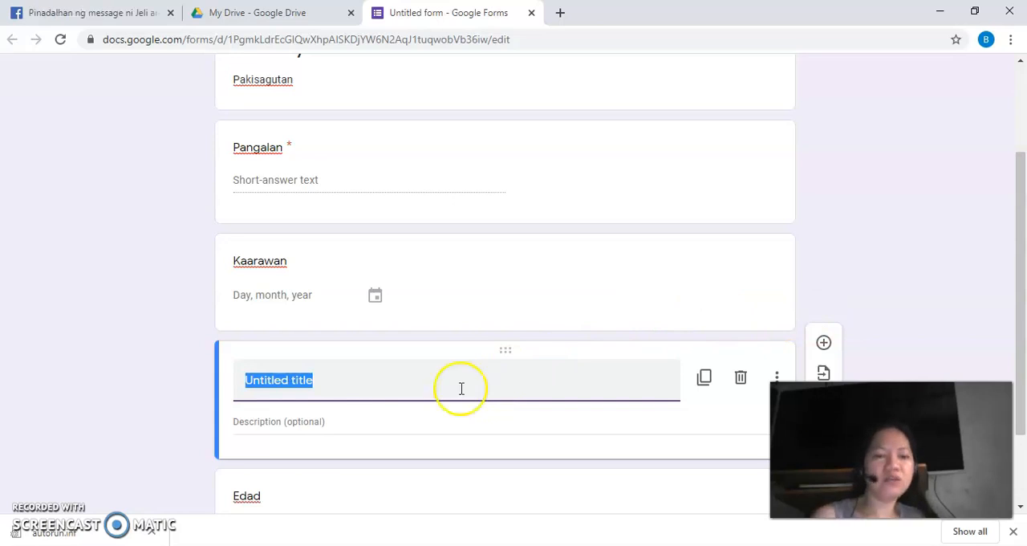
pyautogui.click(742, 382)
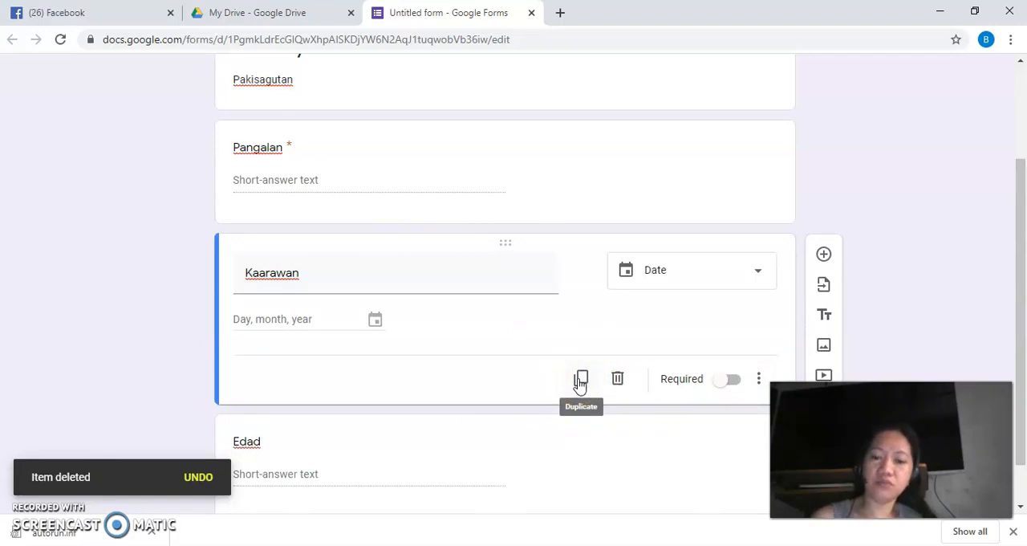
# Duplicate the Kaarawan question, placing the copy below Edad, and delete that copy.
pyautogui.scroll(2, 581, 384)
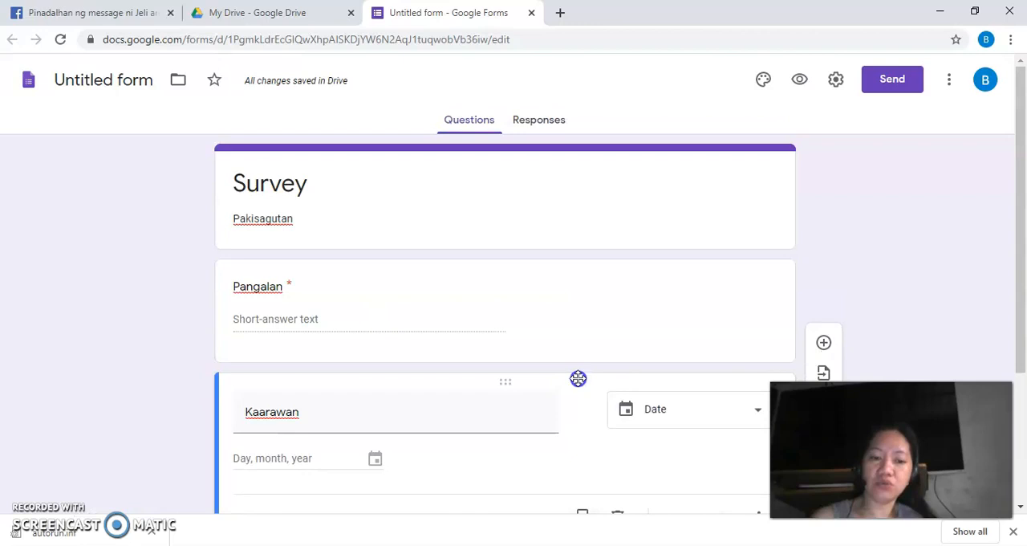
pyautogui.scroll(-2, 578, 378)
pyautogui.scroll(-1, 574, 394)
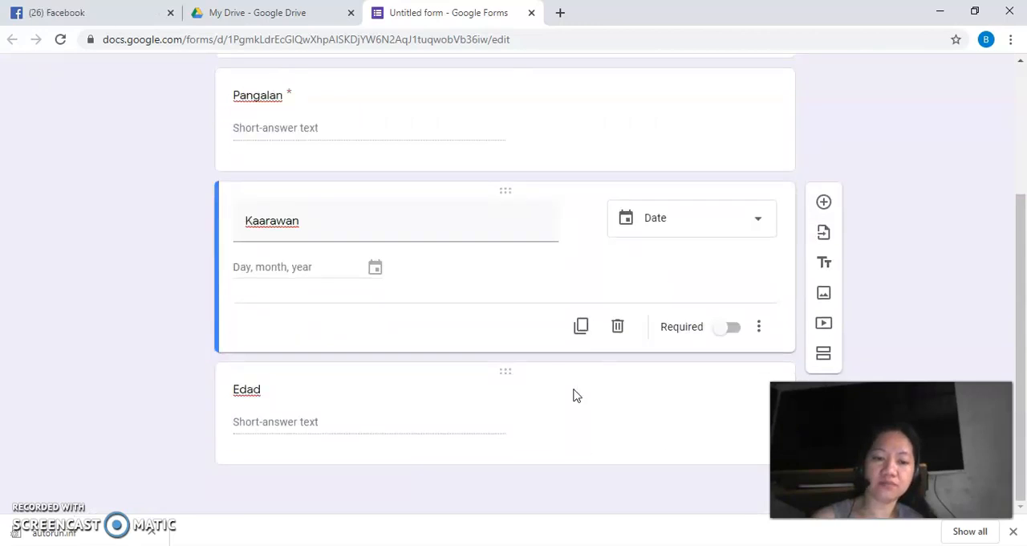
pyautogui.click(583, 327)
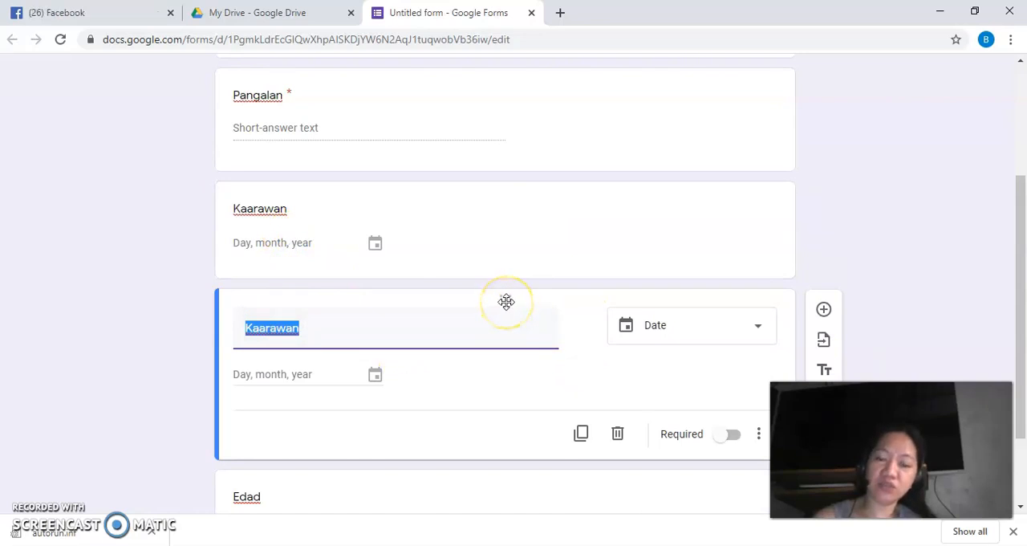
pyautogui.moveTo(507, 311); pyautogui.dragTo(478, 457)
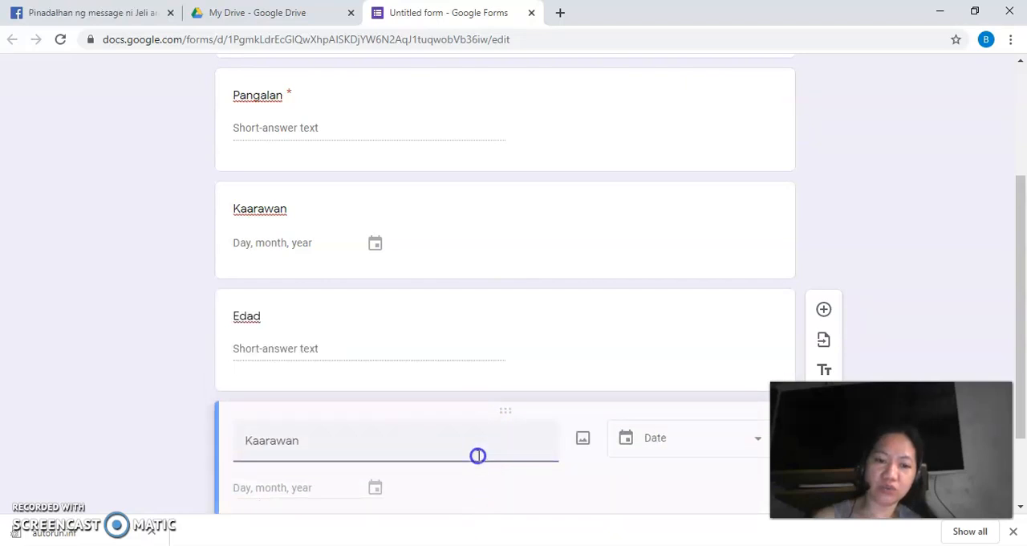
pyautogui.click(478, 457)
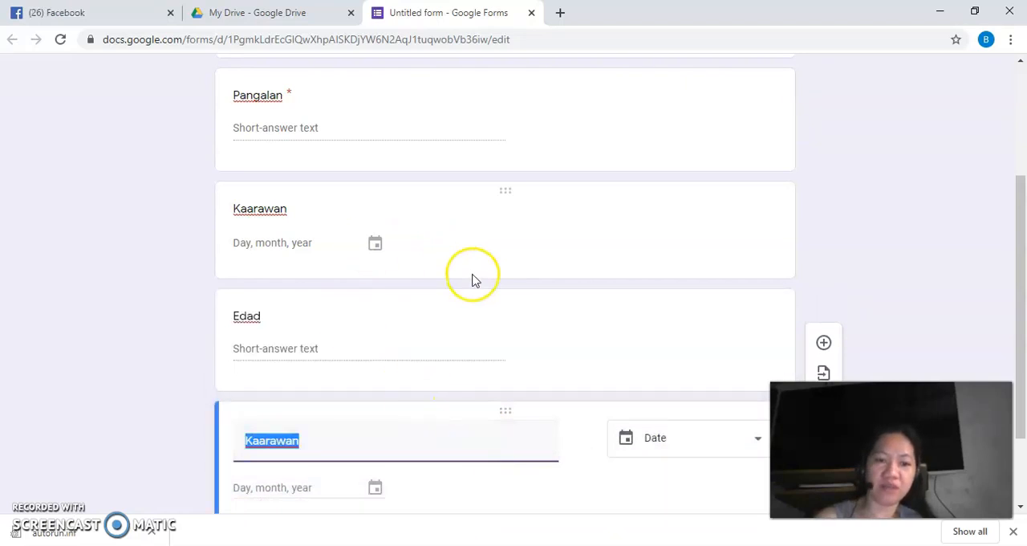
pyautogui.scroll(-1, 472, 280)
pyautogui.click(616, 440)
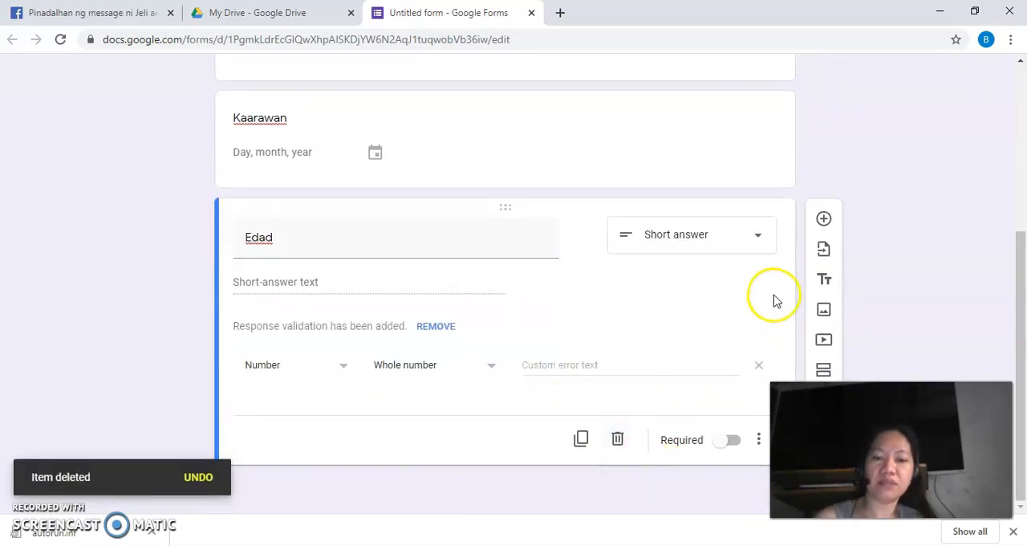
# Add a multiple-choice question "Sumasang-ayon ka ba?" below the Edad question.
pyautogui.click(824, 220)
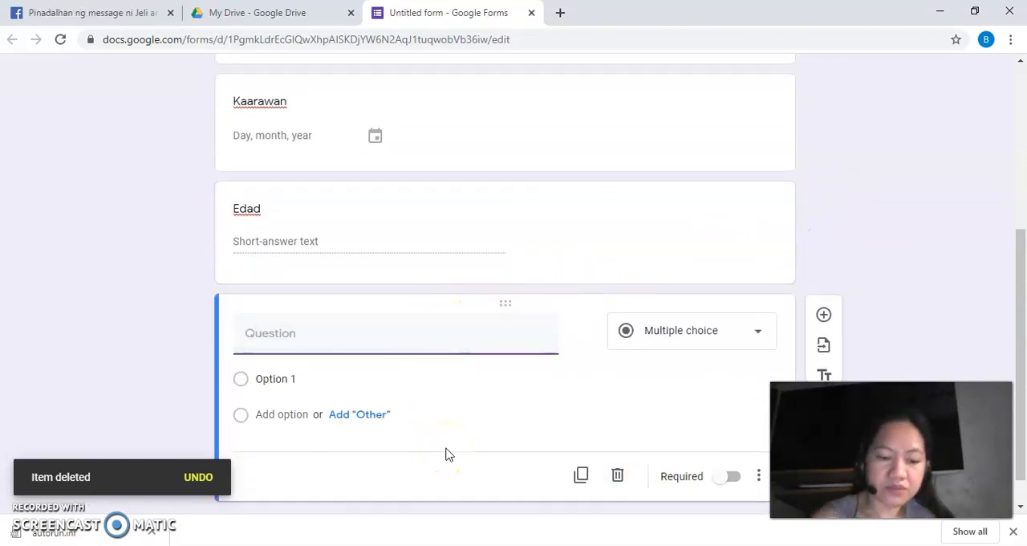
pyautogui.write('Sumasang')
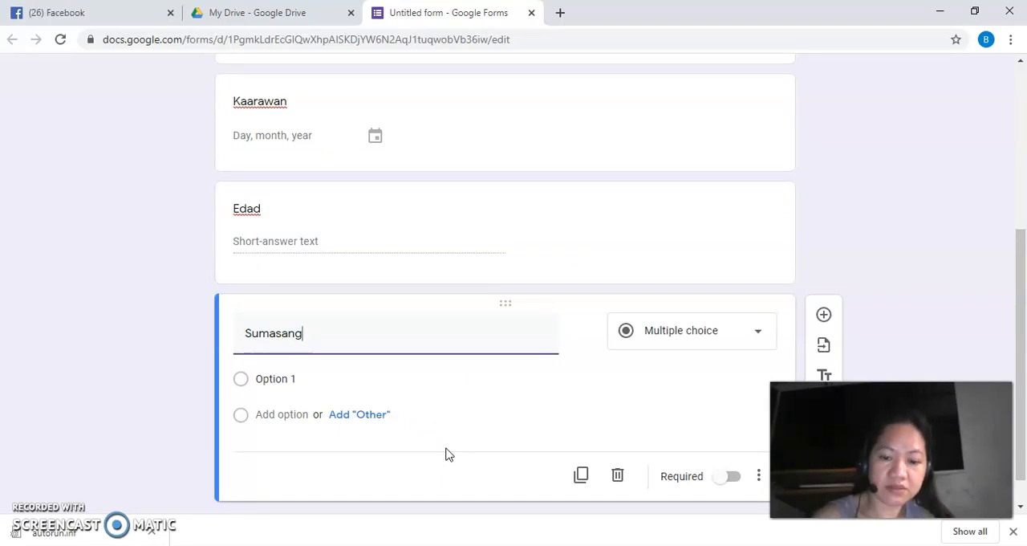
pyautogui.write('-ayon ka ba?')
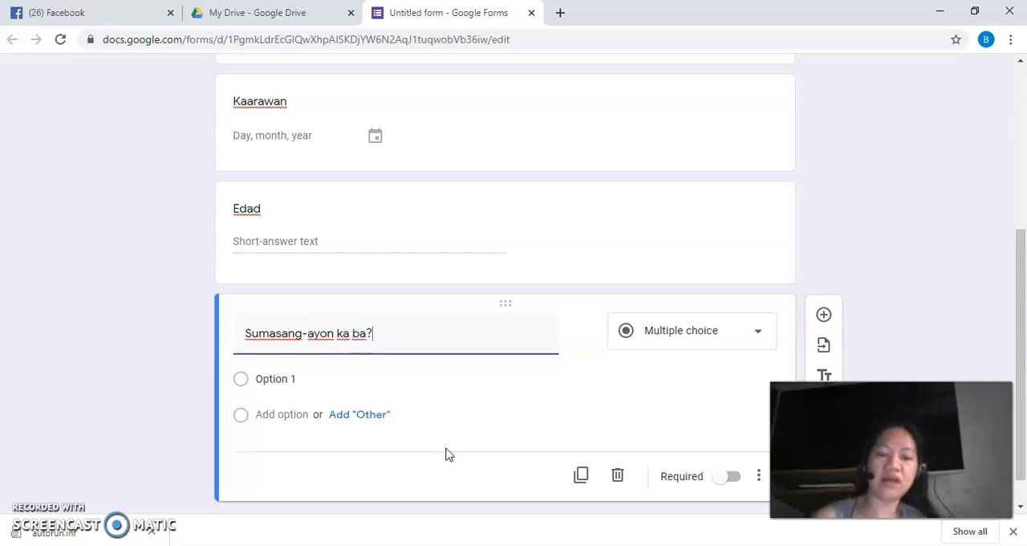
# Give the "Sumasang-ayon ka ba?" question the two answer options "Oo" and "Hindi".
pyautogui.click(283, 378)
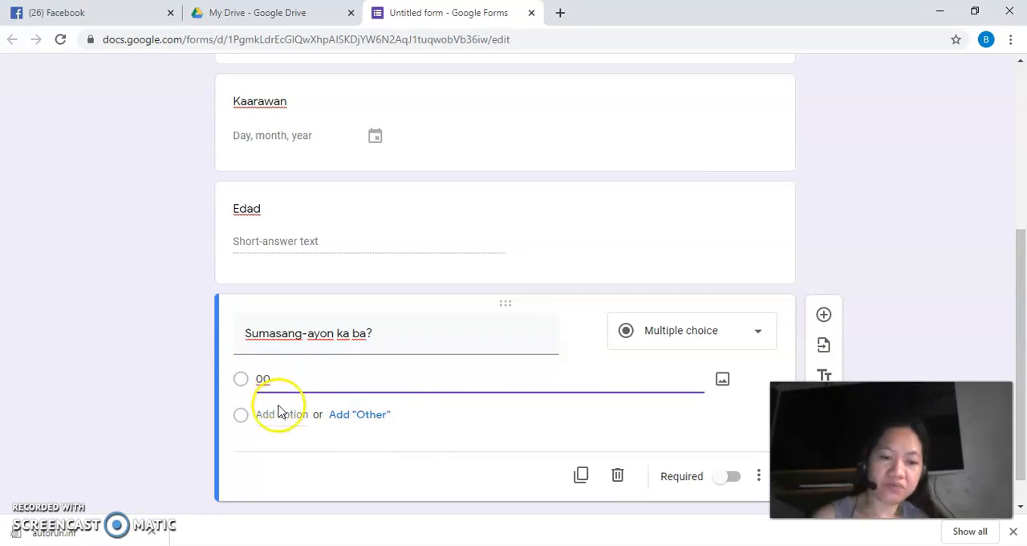
pyautogui.click(278, 414)
pyautogui.write('Hindi')
pyautogui.doubleClick(262, 377)
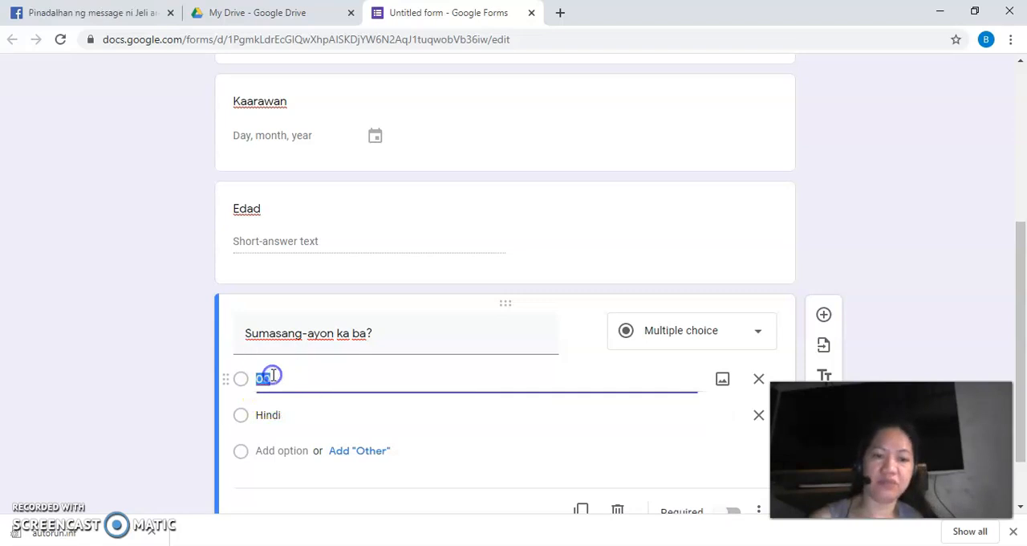
pyautogui.write('o')
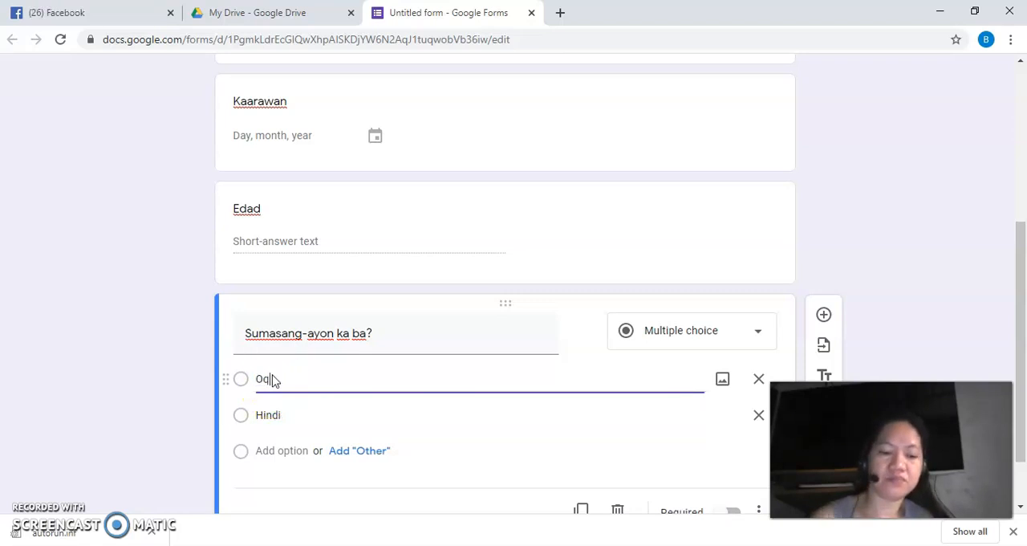
pyautogui.press('BackSpace')
pyautogui.write('Oo')
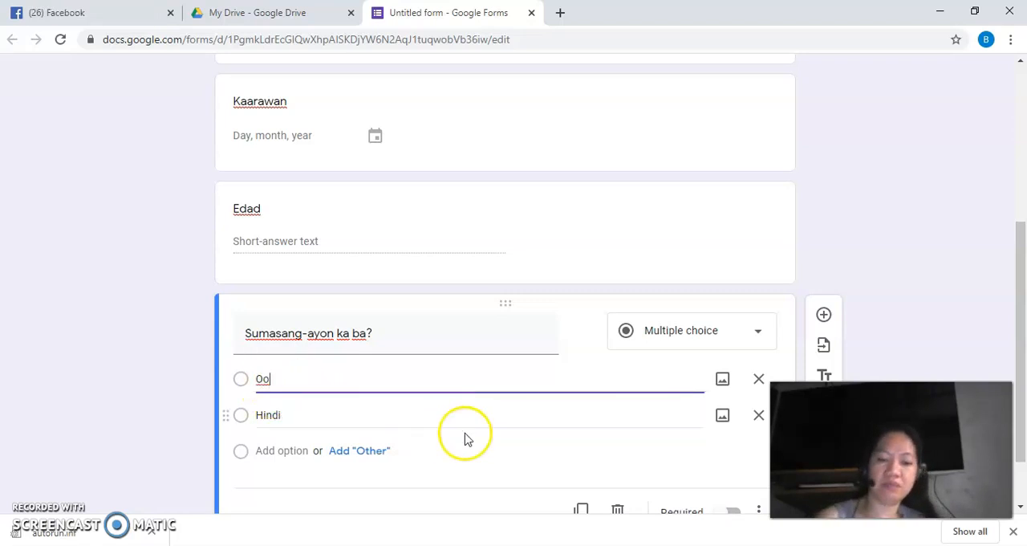
pyautogui.scroll(-1, 502, 407)
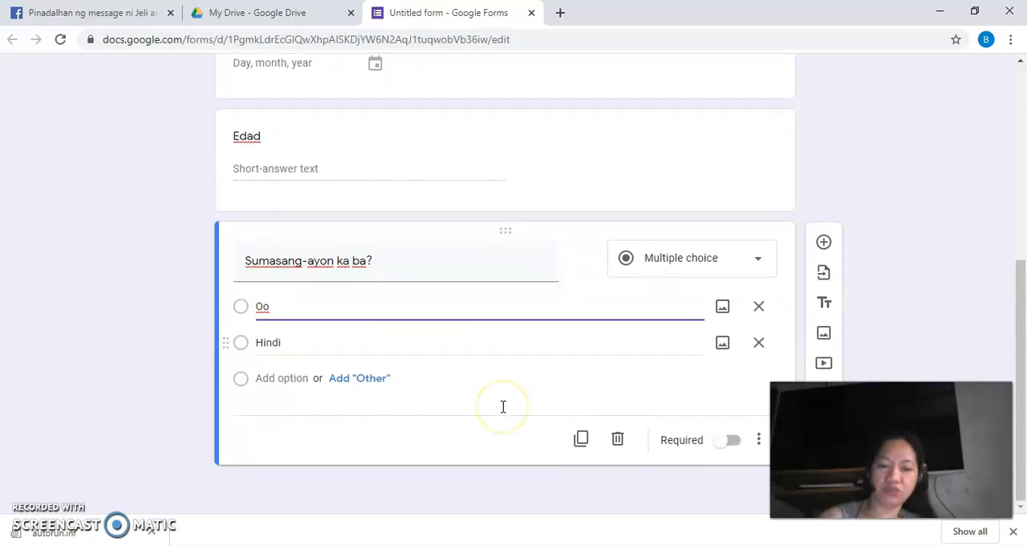
# Preview the survey as respondents see it, check all its questions, and return to editing the form.
pyautogui.scroll(5, 832, 195)
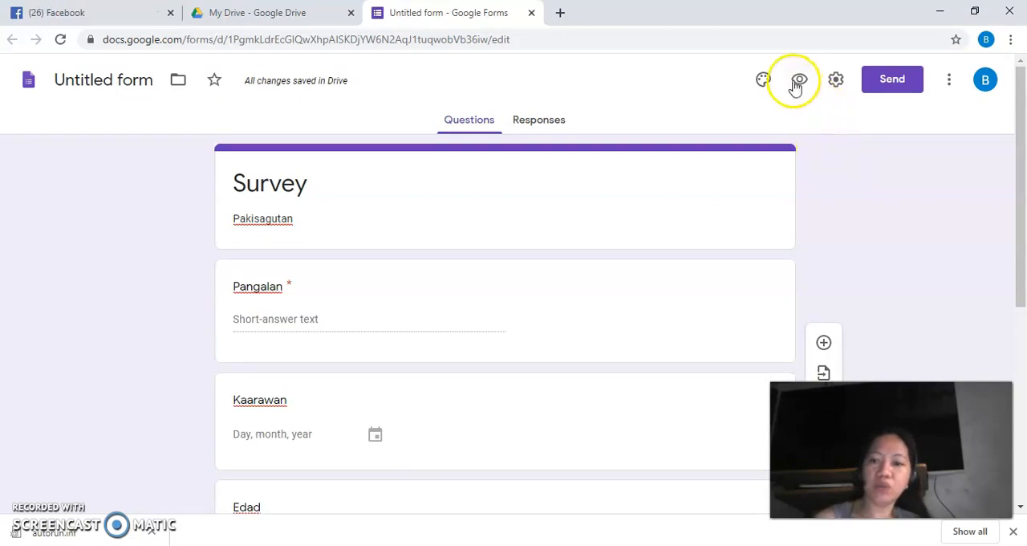
pyautogui.click(799, 80)
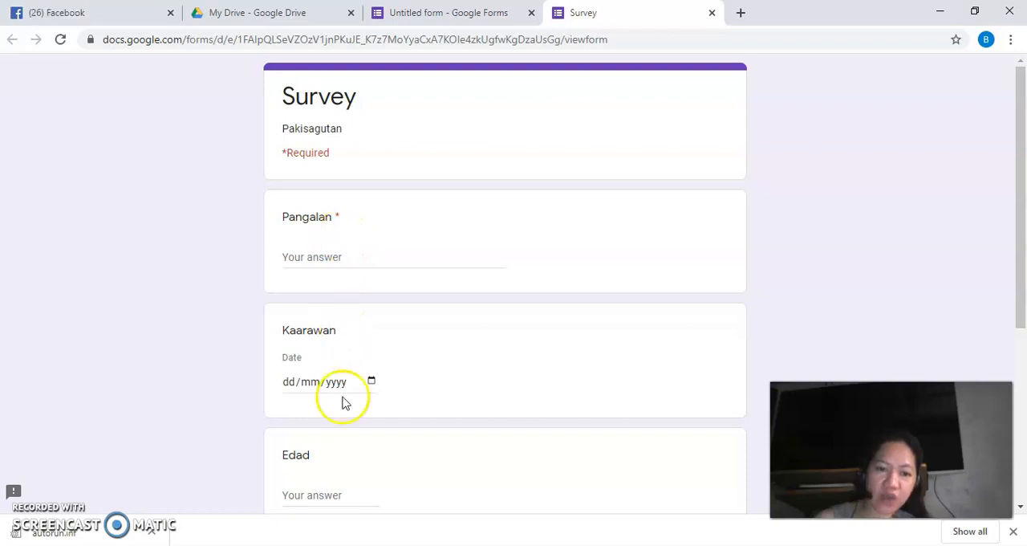
pyautogui.scroll(-4, 344, 484)
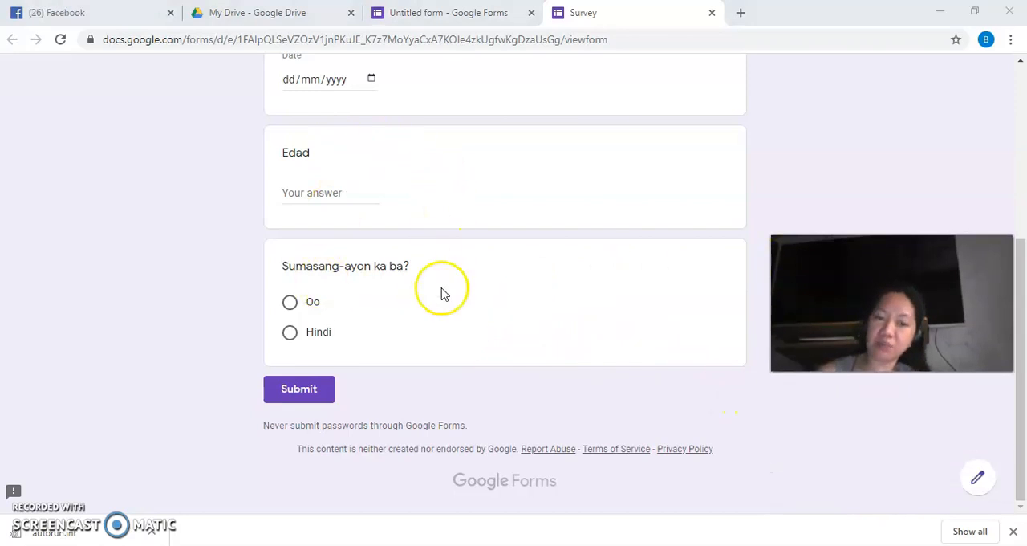
pyautogui.click(977, 483)
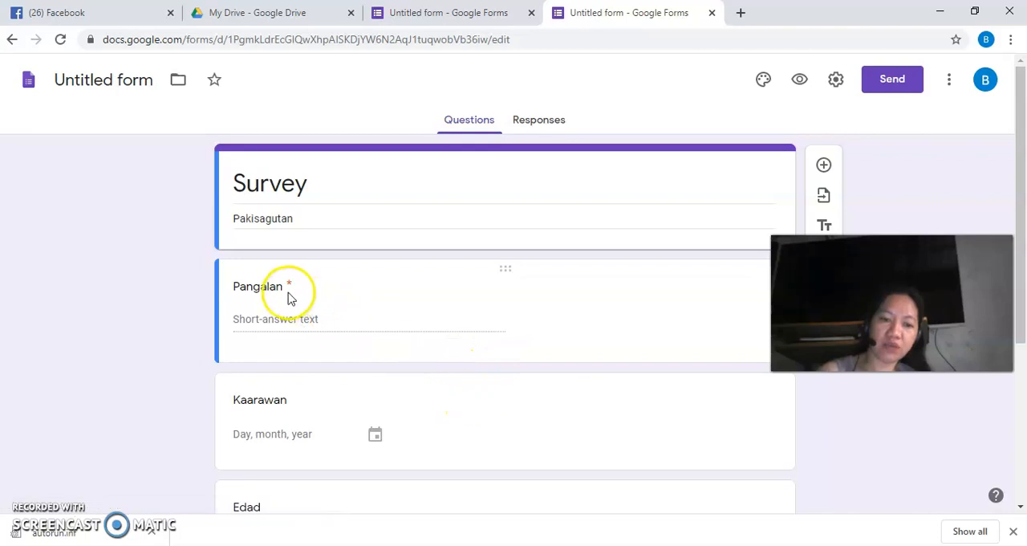
# Make the Kaarawan, Edad and "Sumasang-ayon ka ba?" questions required.
pyautogui.click(507, 387)
pyautogui.scroll(-2, 715, 486)
pyautogui.click(727, 373)
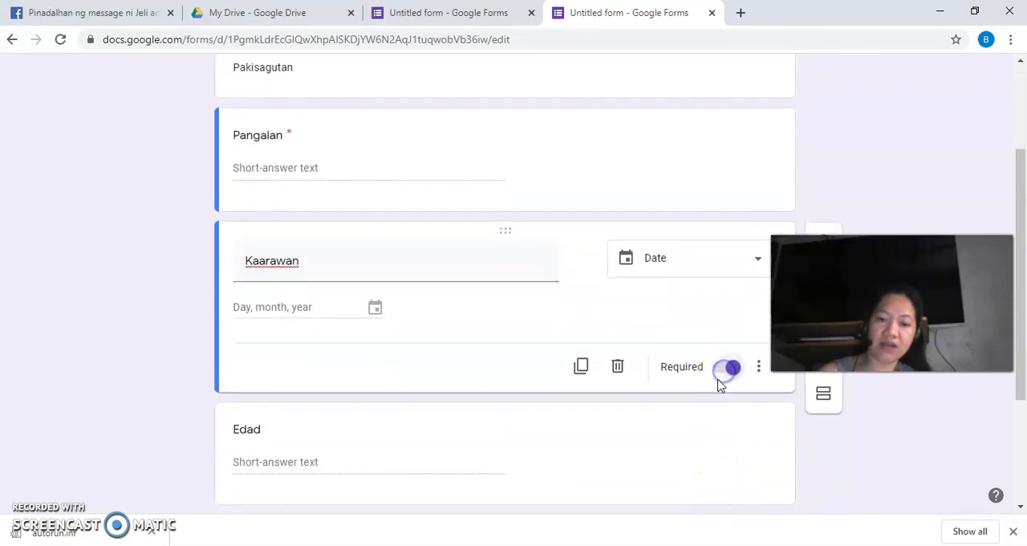
pyautogui.scroll(-2, 450, 405)
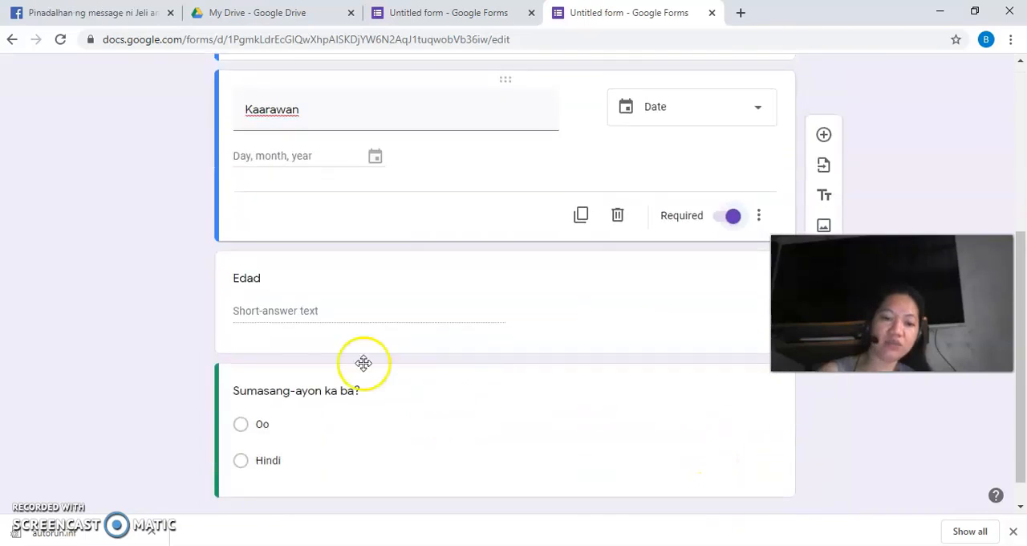
pyautogui.click(505, 265)
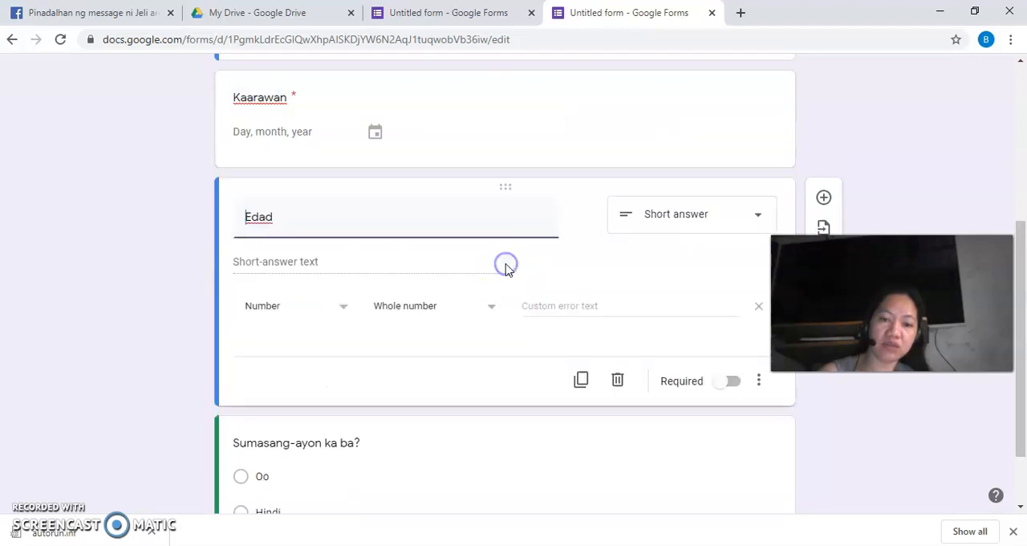
pyautogui.click(716, 391)
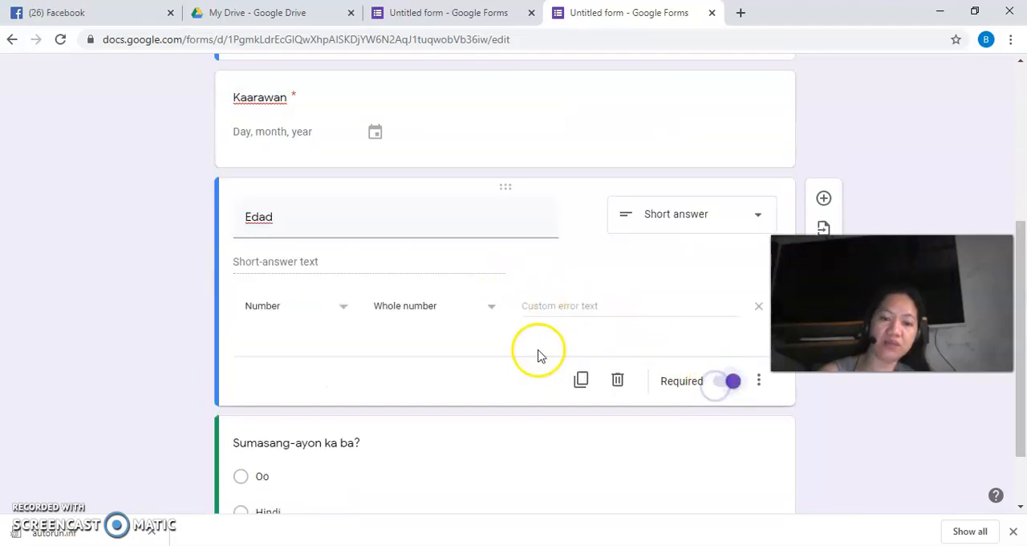
pyautogui.scroll(-1, 533, 353)
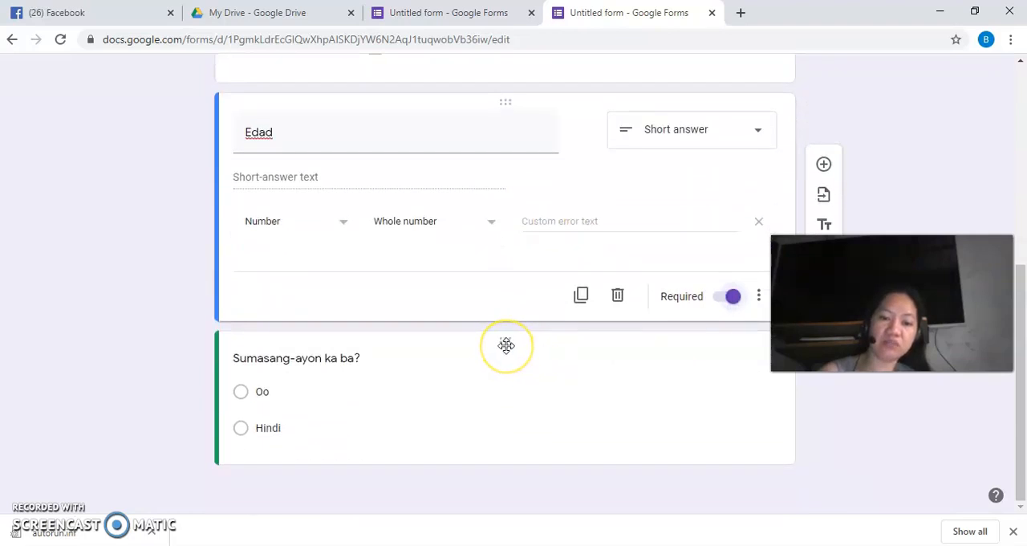
pyautogui.click(506, 346)
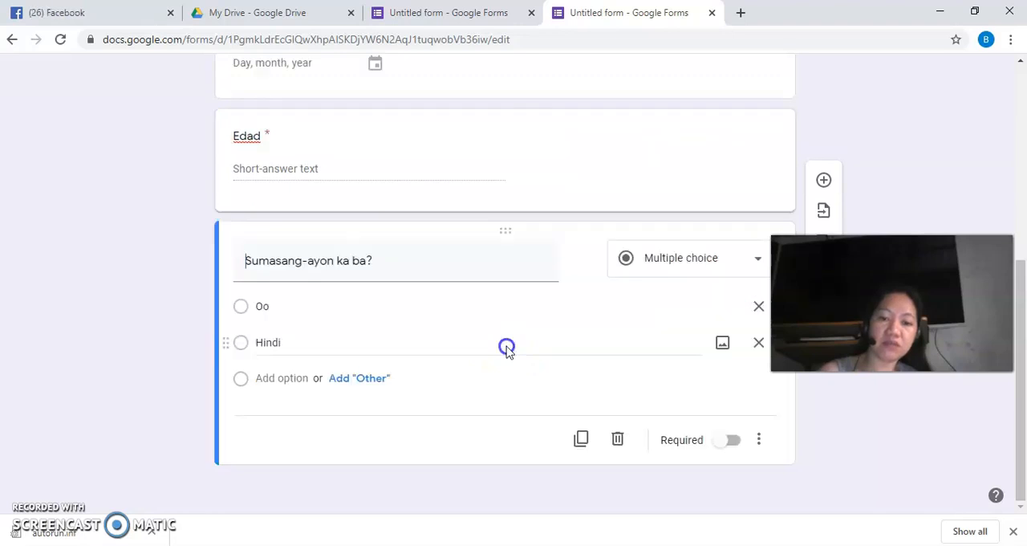
pyautogui.click(709, 440)
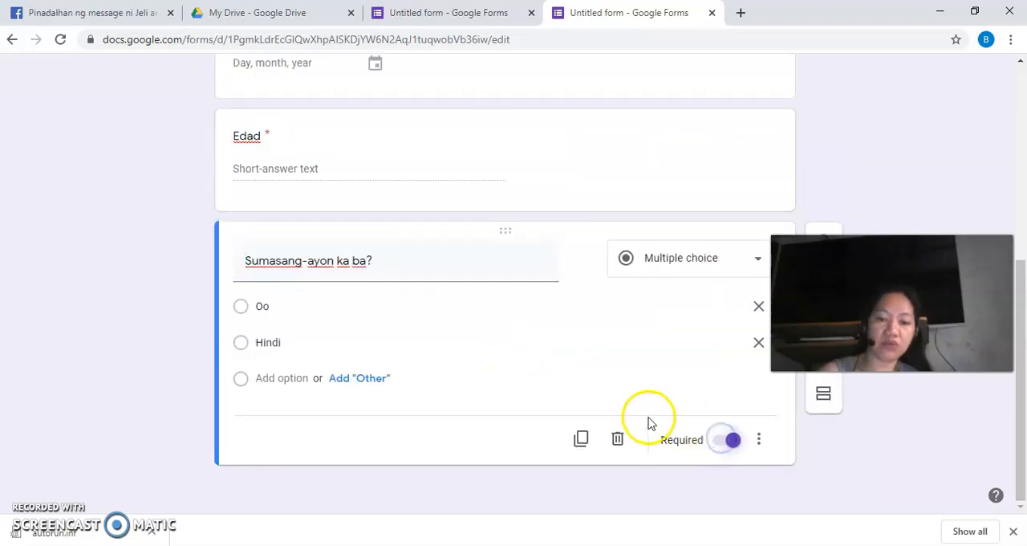
# Change the form's theme colour to red and close the theme options.
pyautogui.scroll(5, 647, 378)
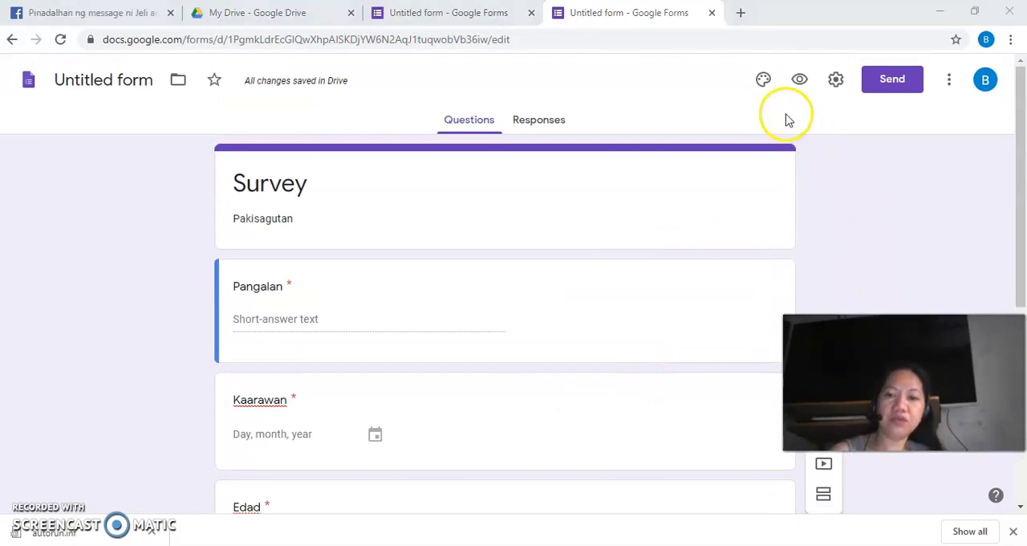
pyautogui.click(763, 80)
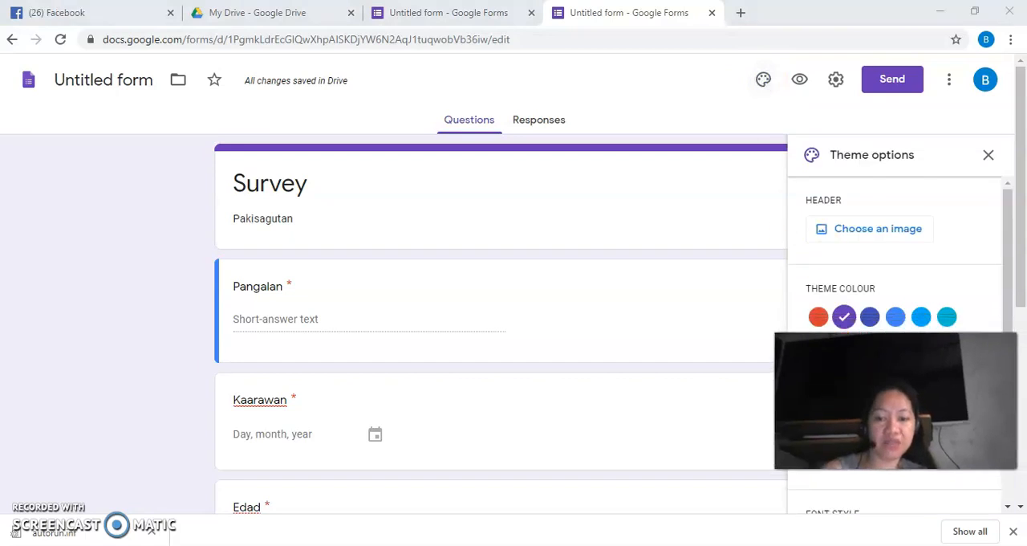
pyautogui.click(818, 317)
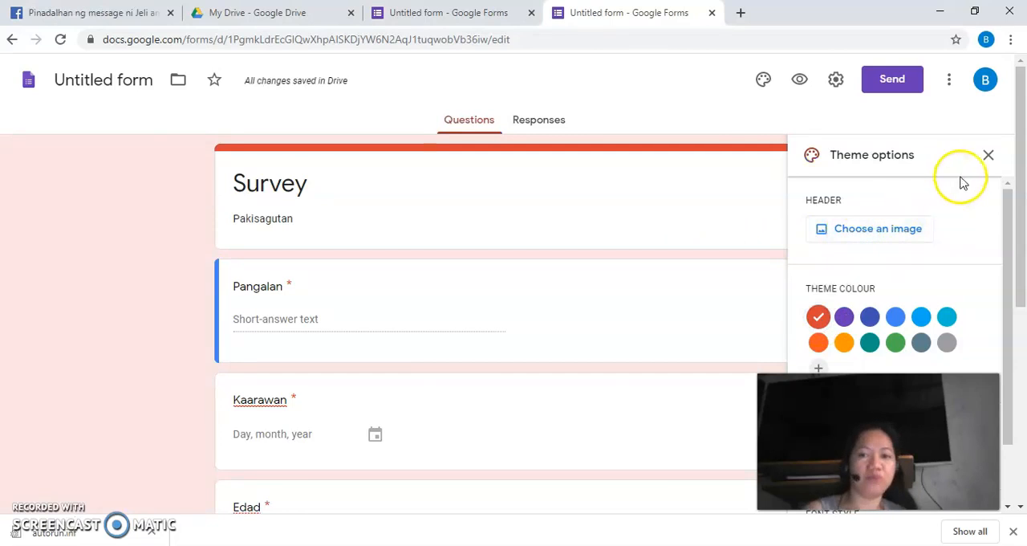
pyautogui.click(989, 155)
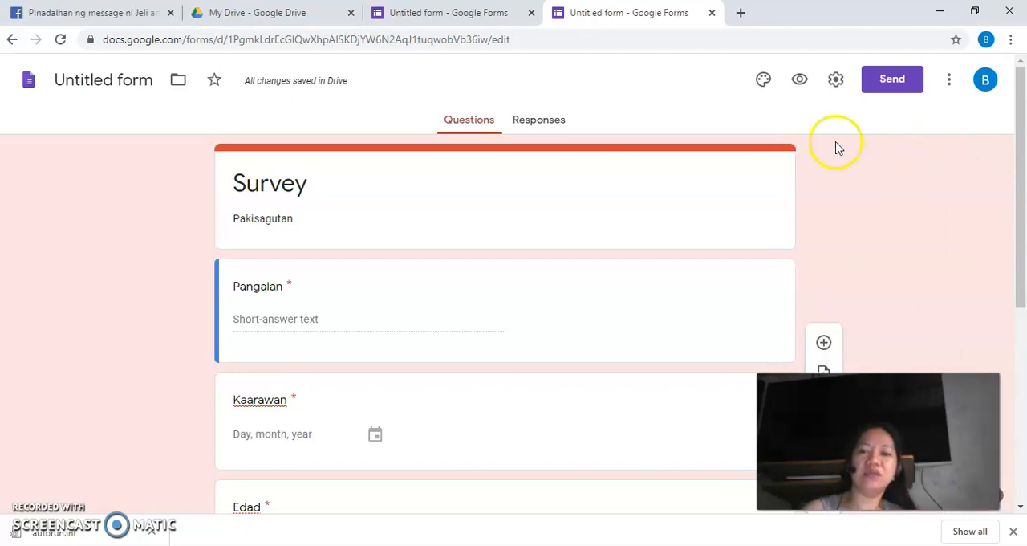
# Try the "Limit to 1 response" and "Edit after submit" settings, look over the presentation settings, and discard the changes.
pyautogui.click(835, 83)
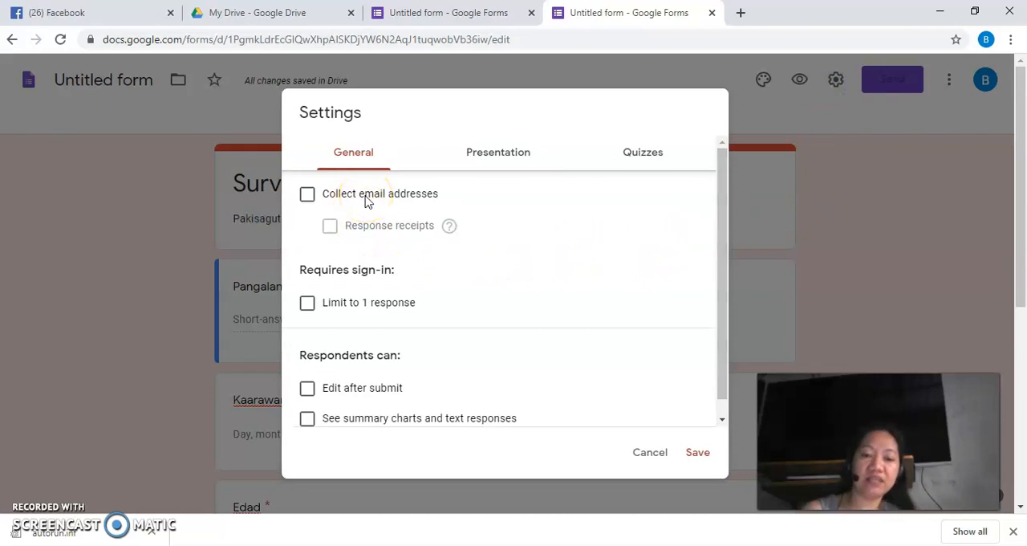
pyautogui.click(308, 305)
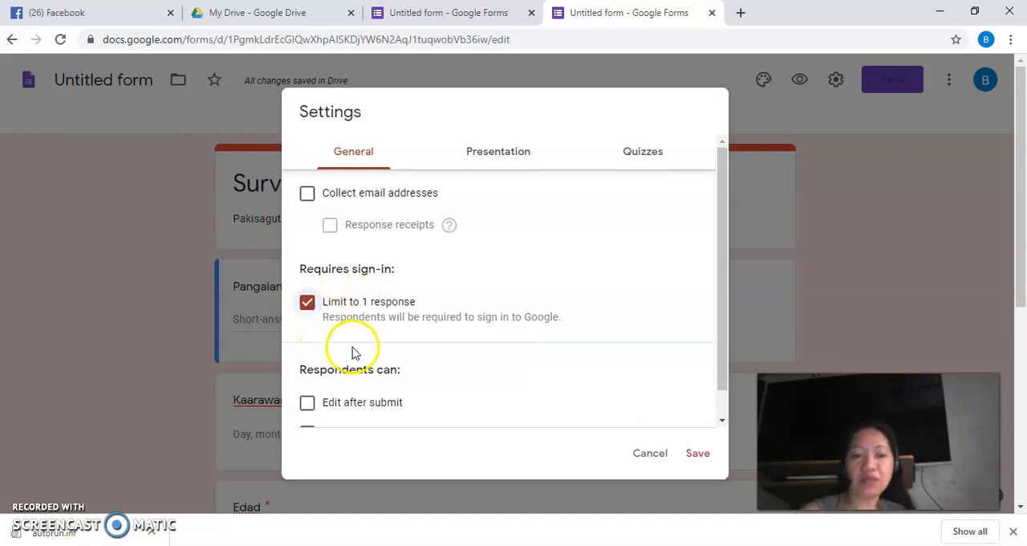
pyautogui.scroll(-1, 351, 349)
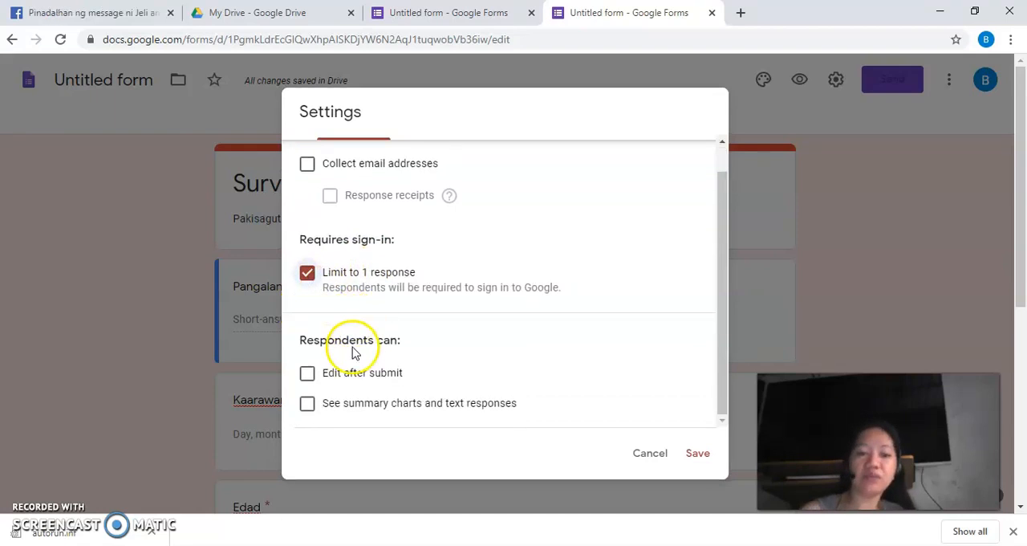
pyautogui.click(306, 378)
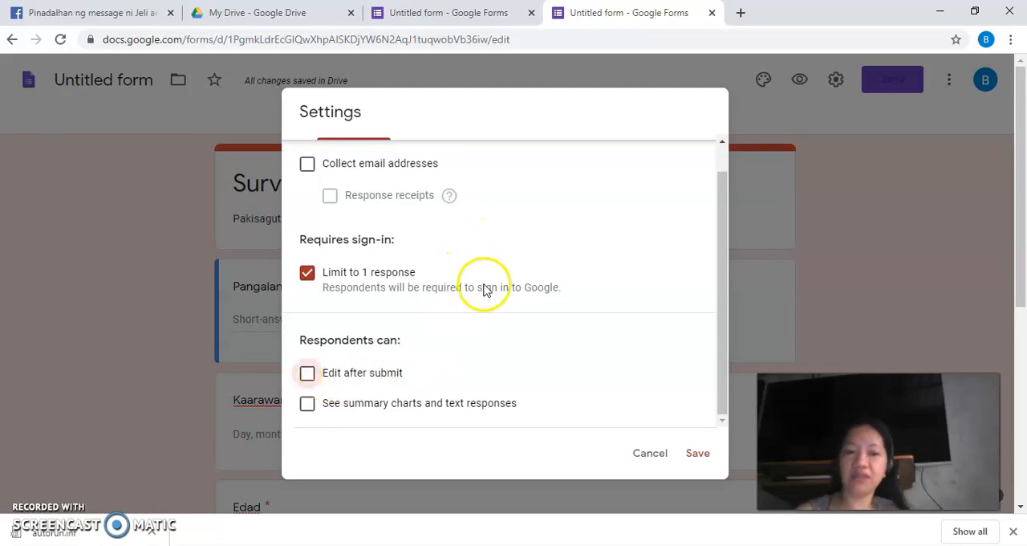
pyautogui.scroll(1, 482, 277)
pyautogui.click(499, 153)
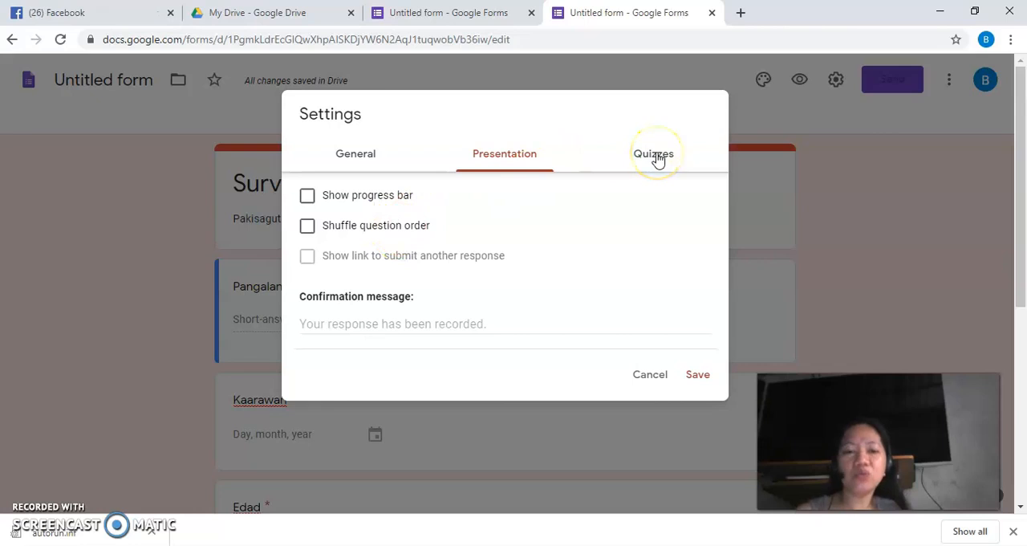
pyautogui.click(367, 155)
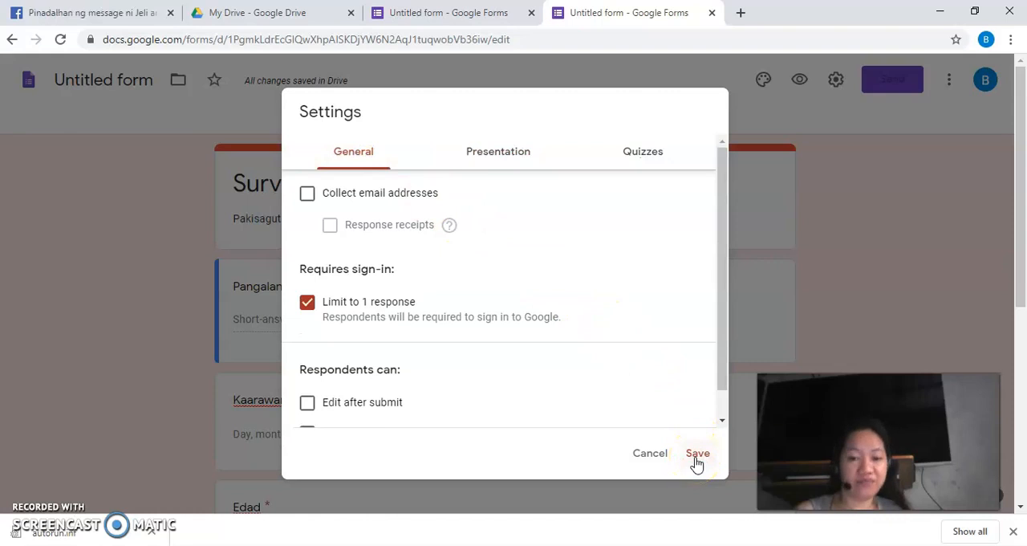
pyautogui.click(650, 455)
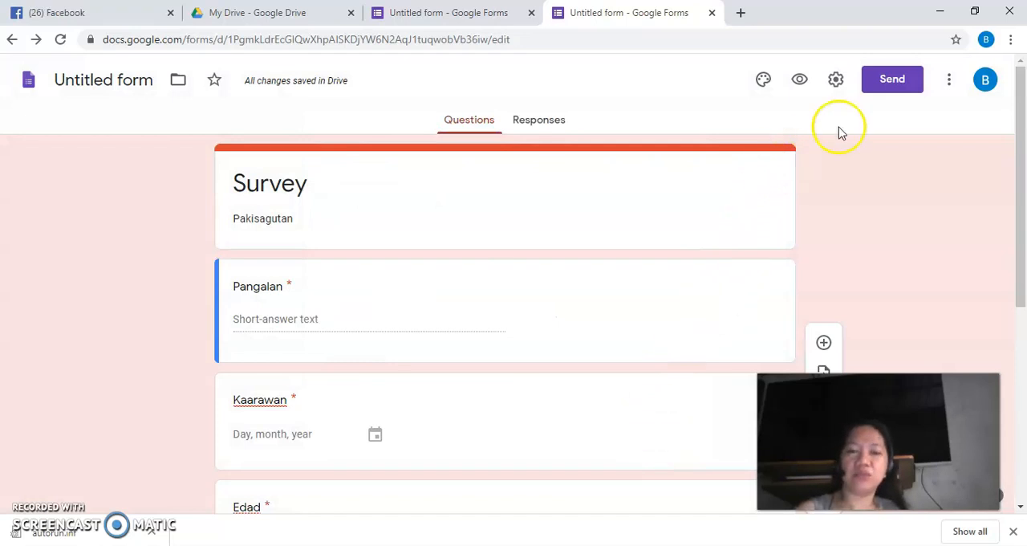
# Examine the options for sending the form by email and by link, and close them without sending.
pyautogui.click(883, 87)
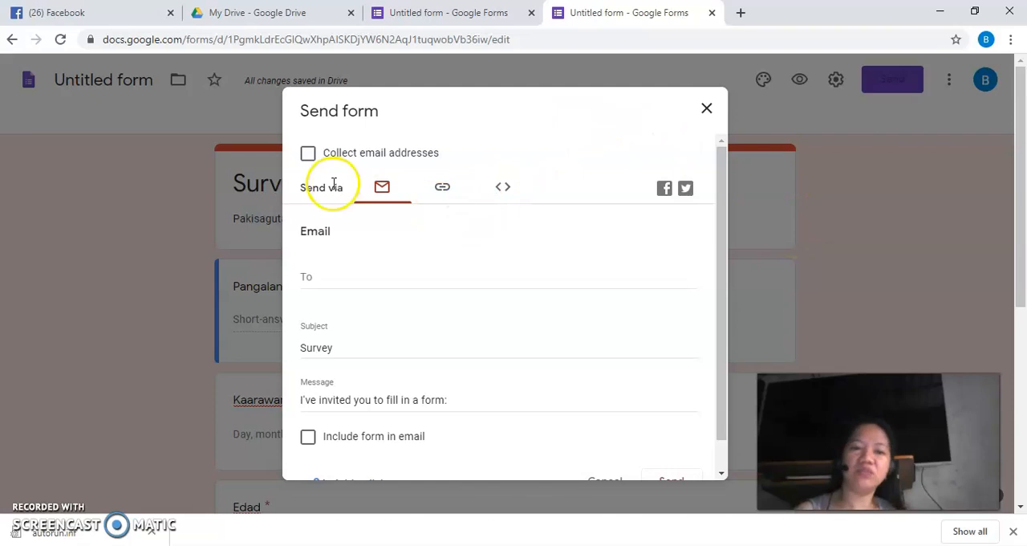
pyautogui.click(444, 193)
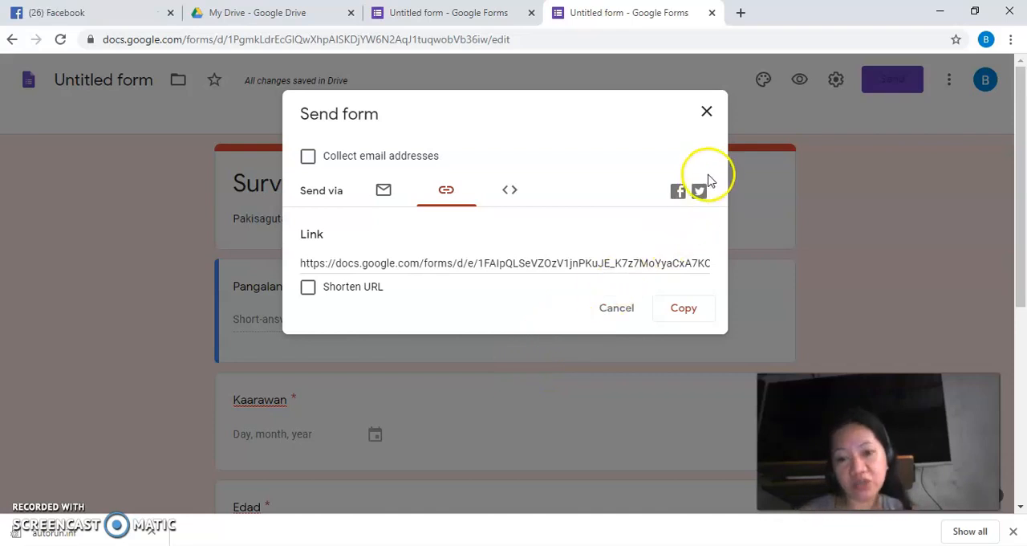
pyautogui.click(706, 113)
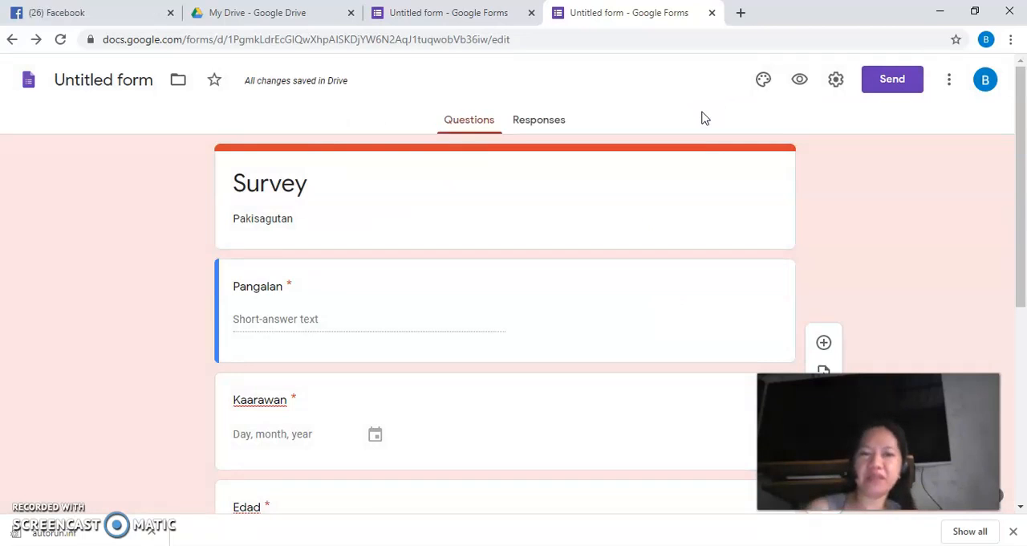
# Create a new spreadsheet as the destination for the form's responses.
pyautogui.click(546, 123)
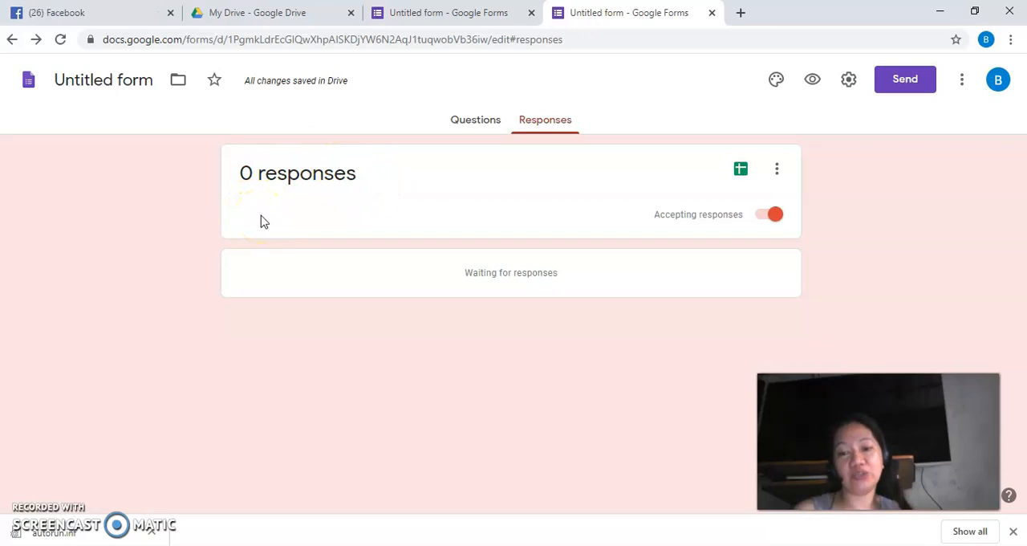
pyautogui.click(740, 172)
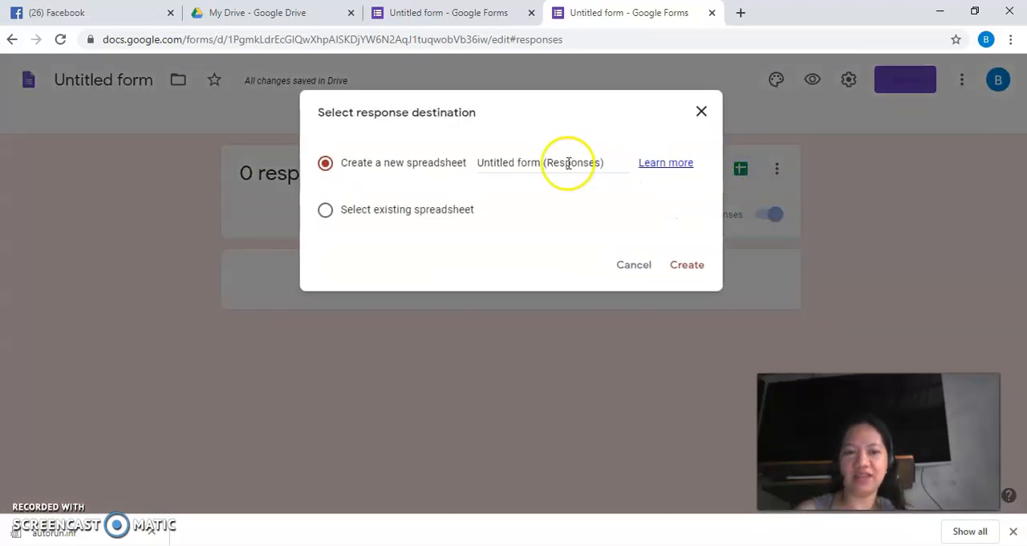
pyautogui.click(687, 266)
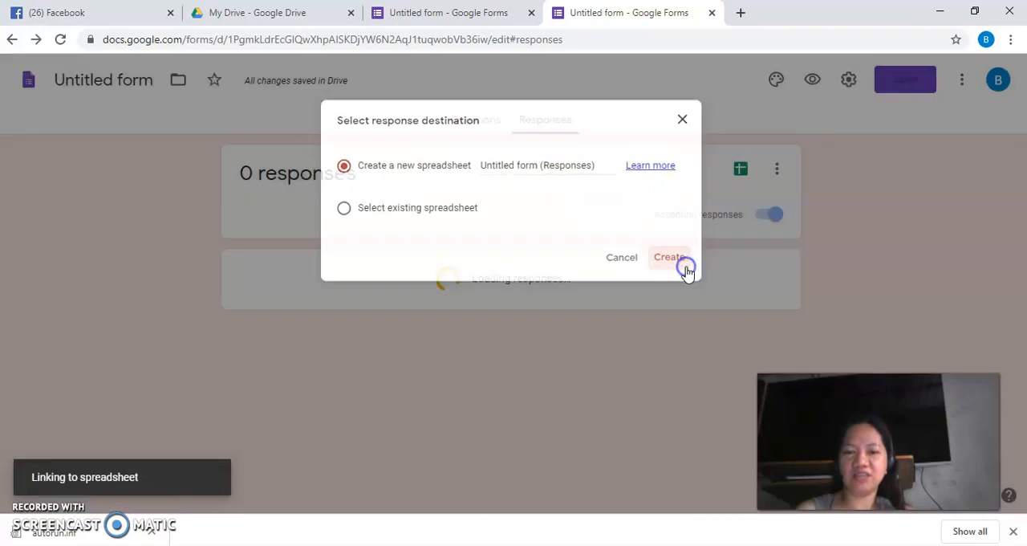